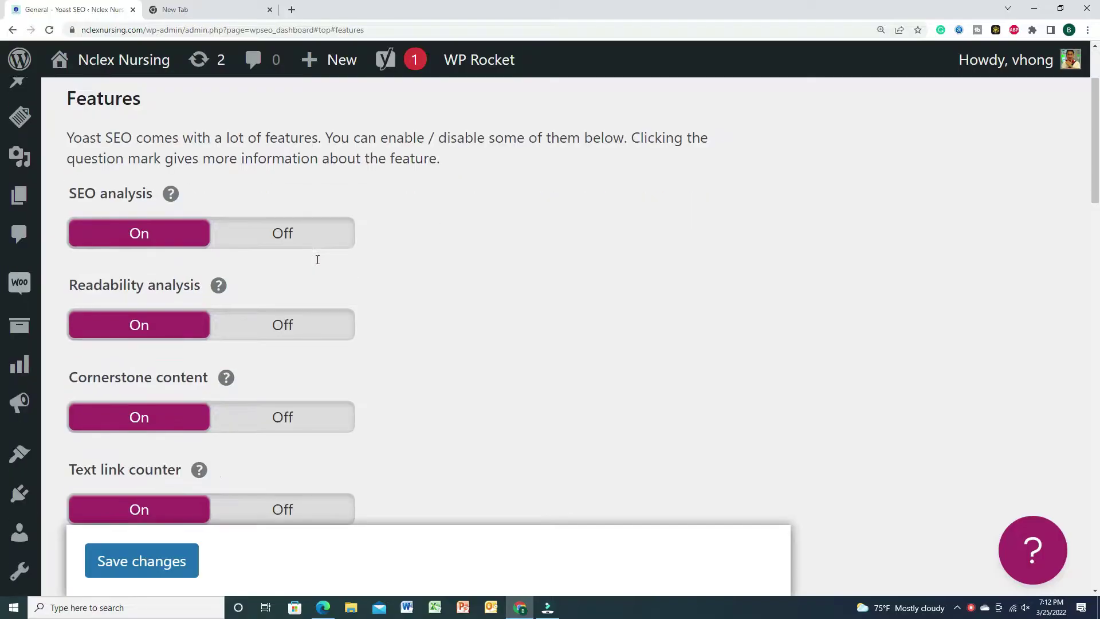
# Step: Show the help for the XML sitemaps feature in the Yoast SEO settings and open the site's XML sitemap
pyautogui.scroll(-10, 317, 260)
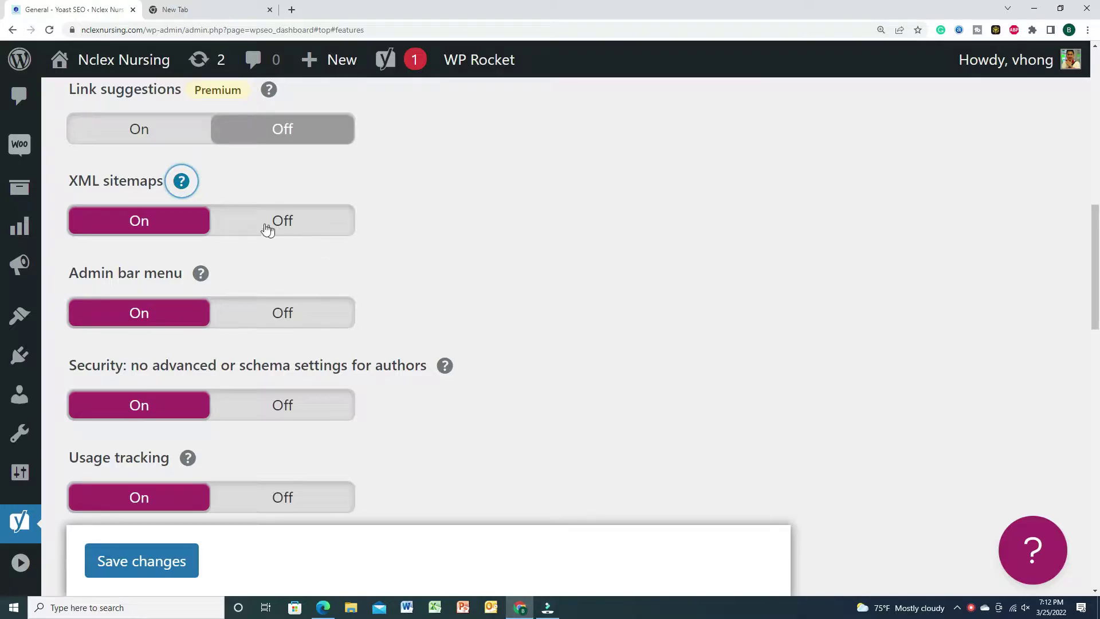
pyautogui.click(181, 193)
pyautogui.click(181, 193)
pyautogui.click(182, 193)
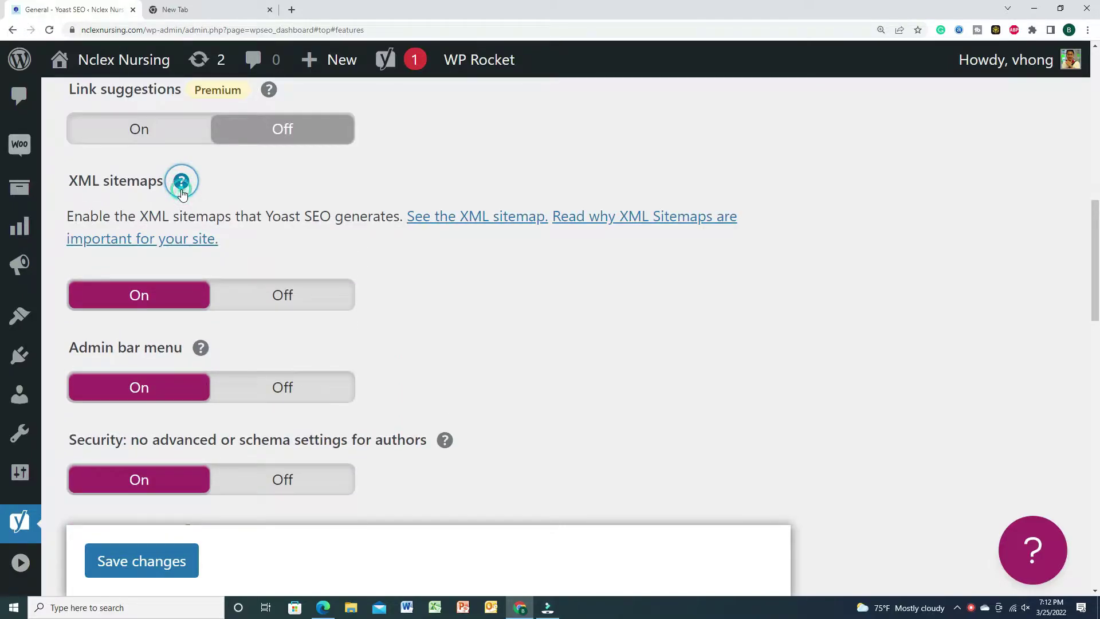
pyautogui.click(181, 194)
pyautogui.click(182, 194)
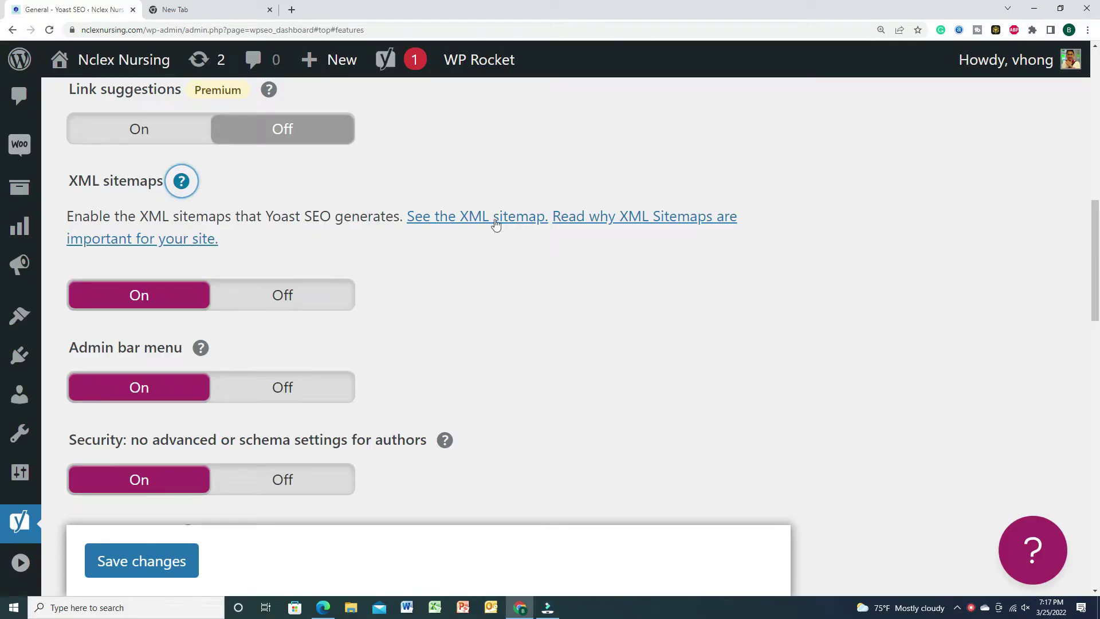
pyautogui.click(495, 223)
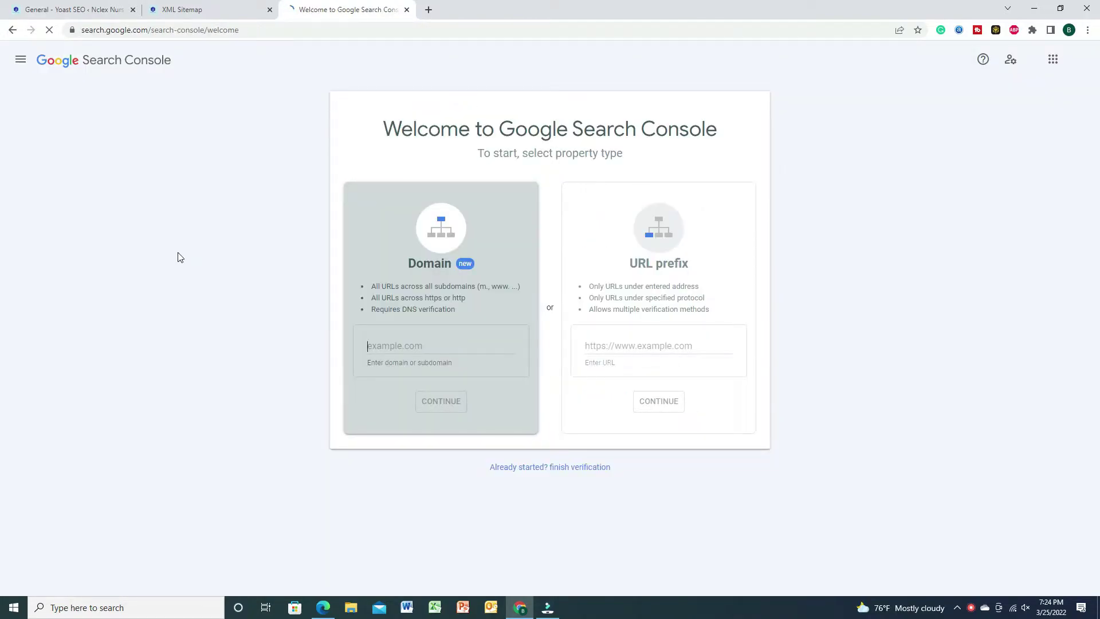
# Step: In Google Search Console, select the nclexnursing.com domain property and open its Sitemaps page
pyautogui.click(27, 69)
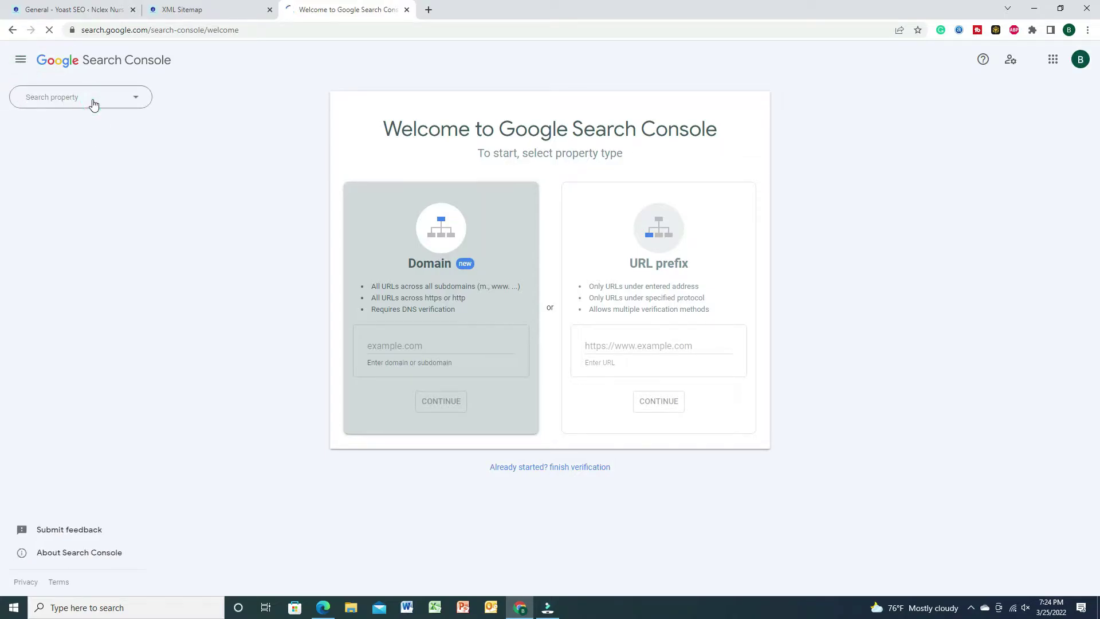
pyautogui.click(136, 104)
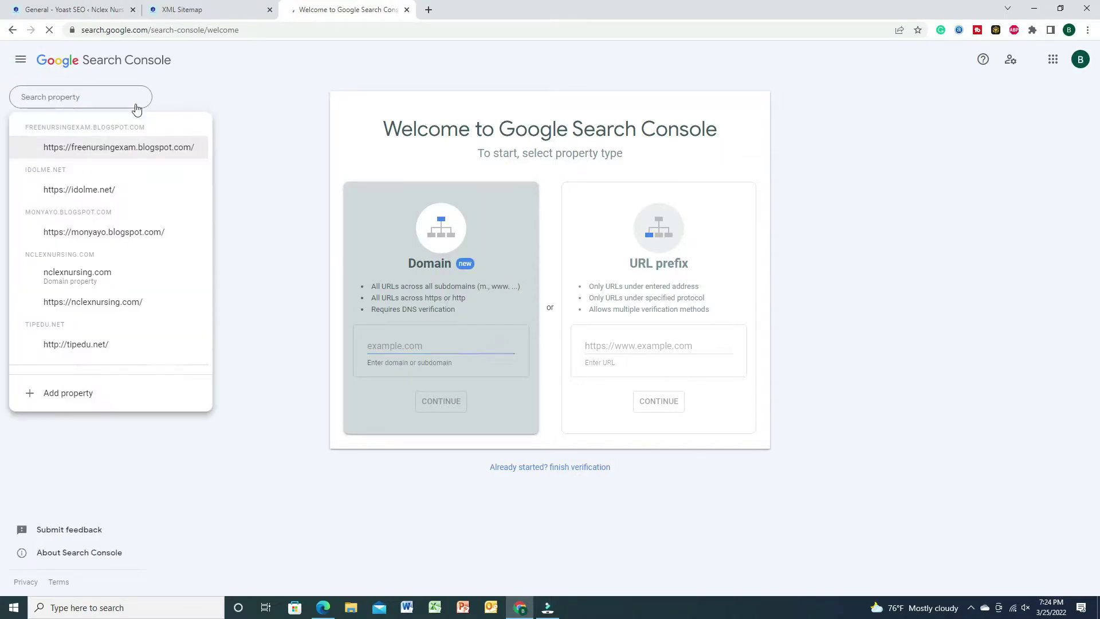
pyautogui.click(112, 276)
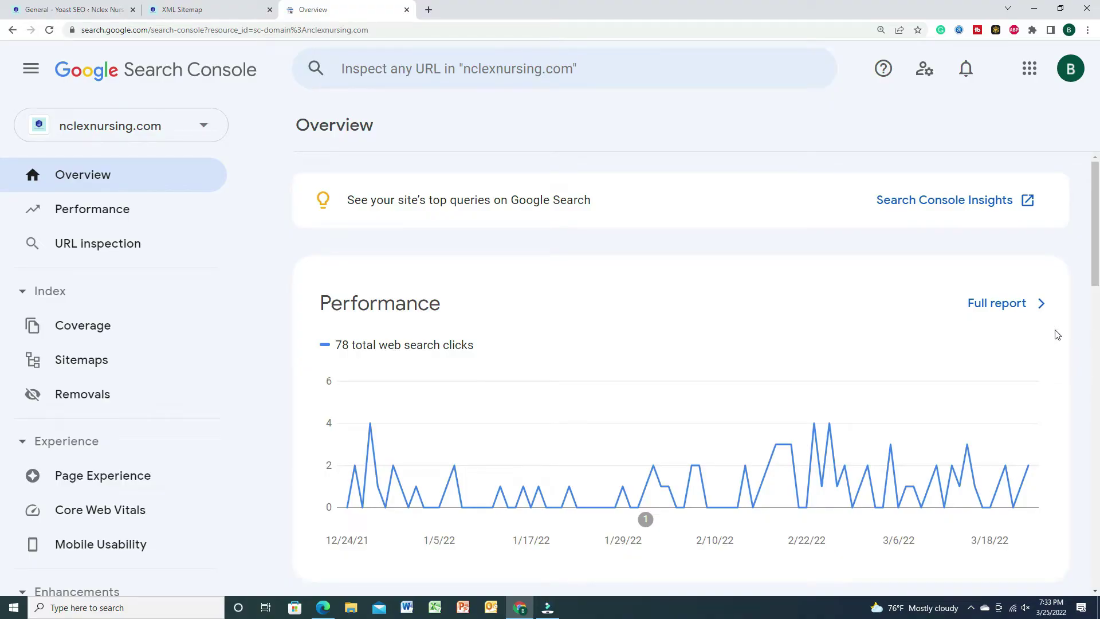
pyautogui.click(104, 367)
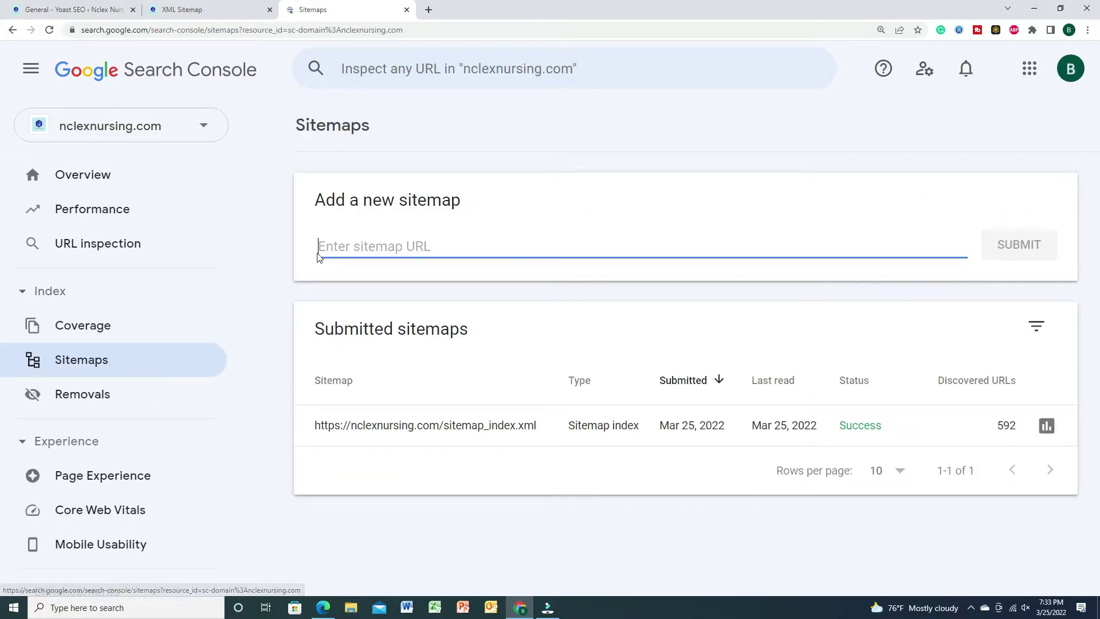
# Step: Copy the post-sitemap.xml link address from the XML sitemap index and submit it as a new sitemap in Search Console
pyautogui.click(214, 11)
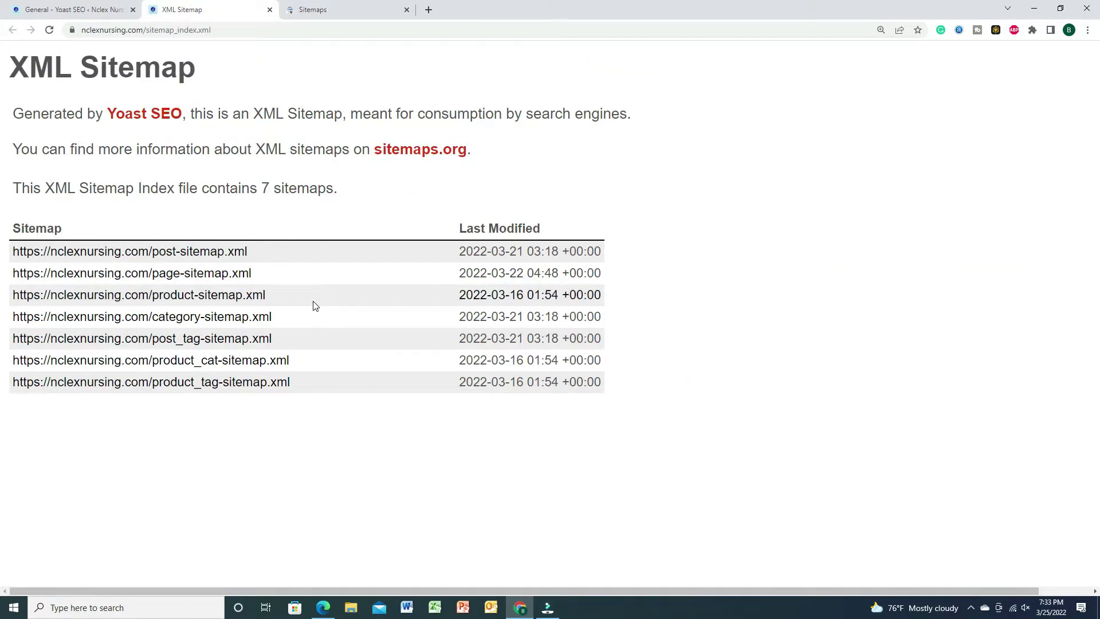
pyautogui.rightClick(212, 252)
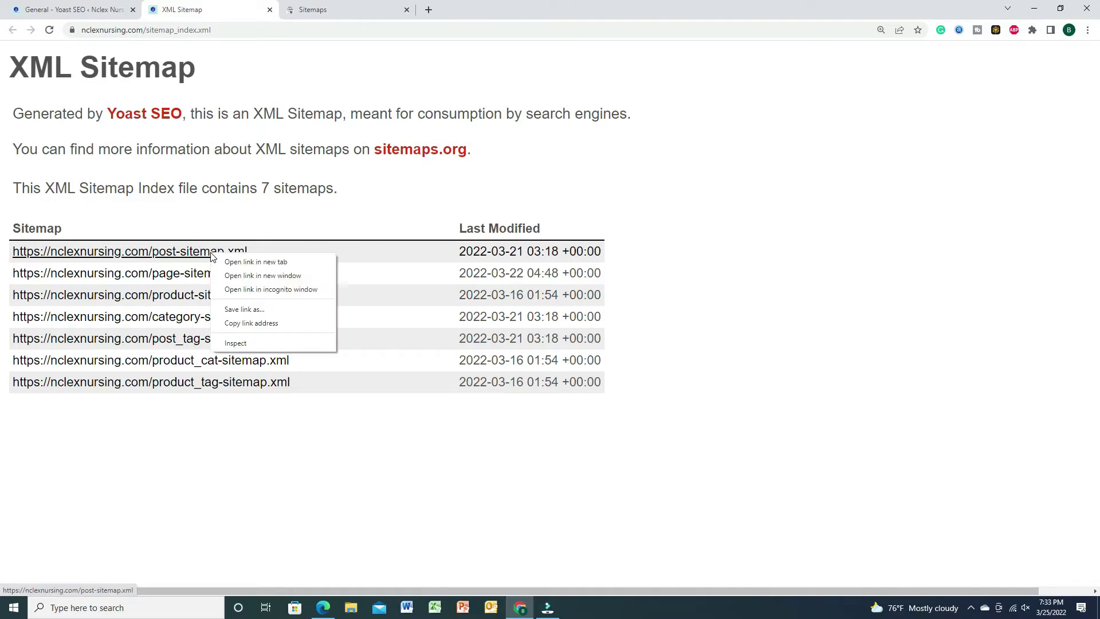
pyautogui.click(251, 323)
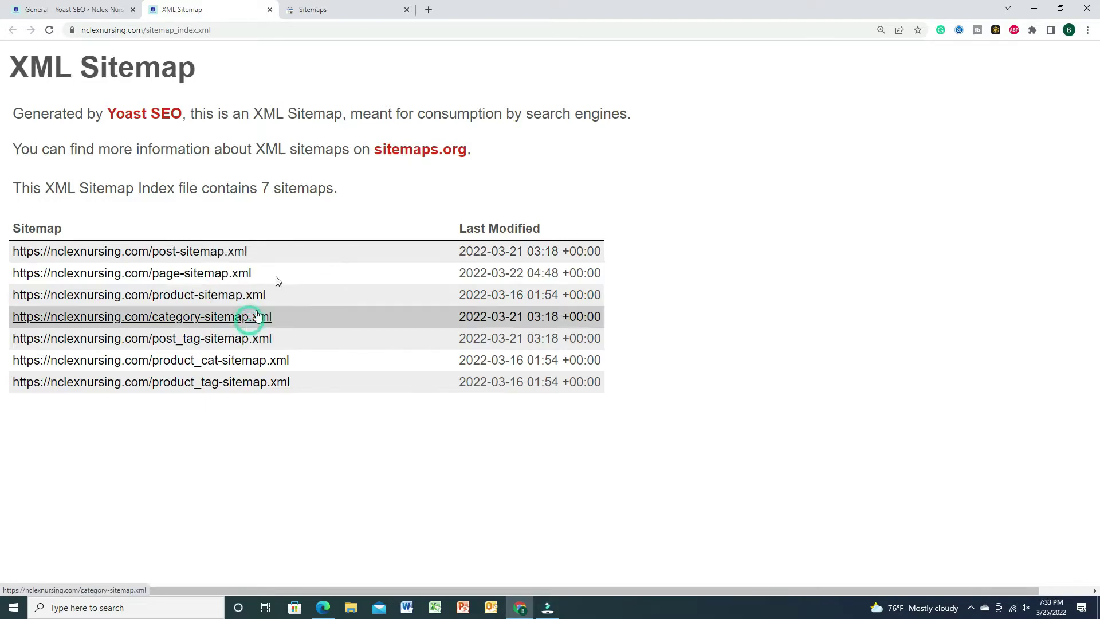
pyautogui.click(327, 10)
pyautogui.rightClick(368, 241)
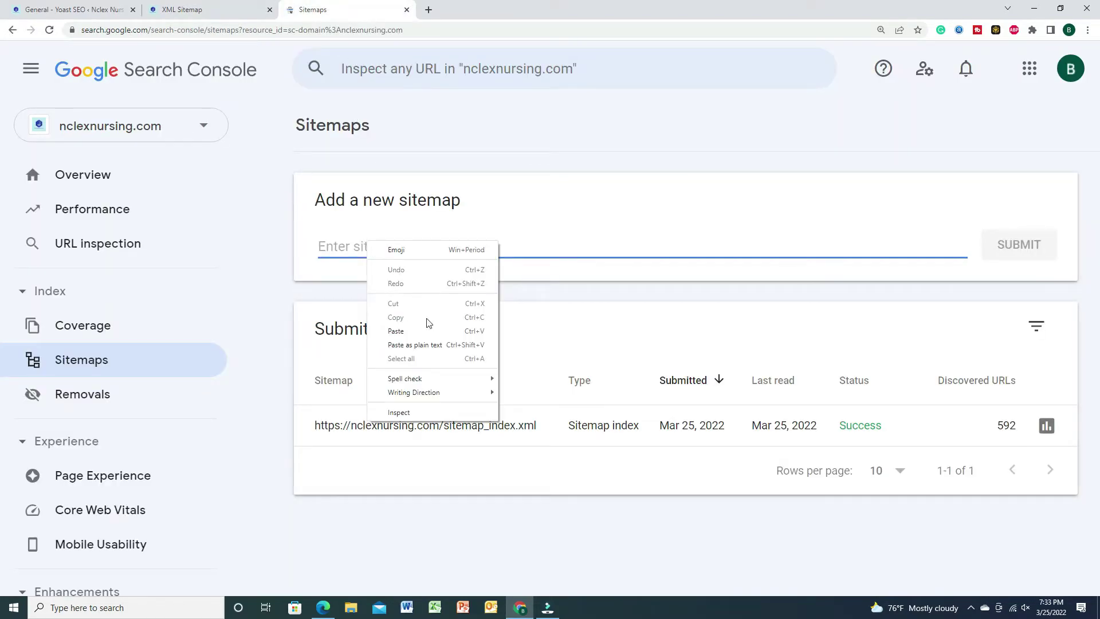
pyautogui.click(426, 332)
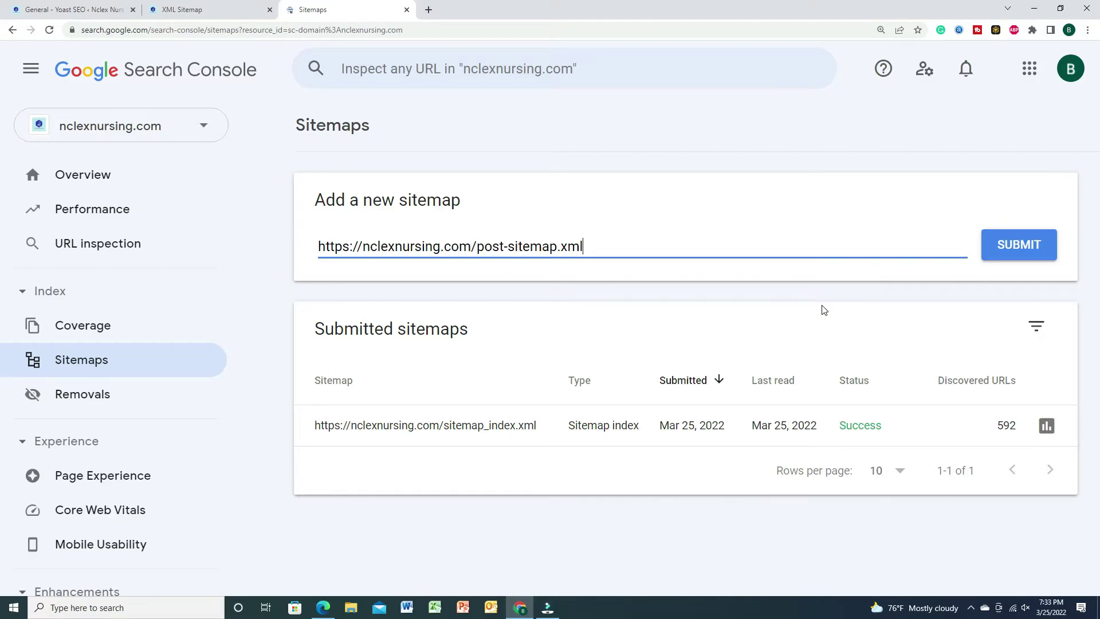
pyautogui.click(994, 255)
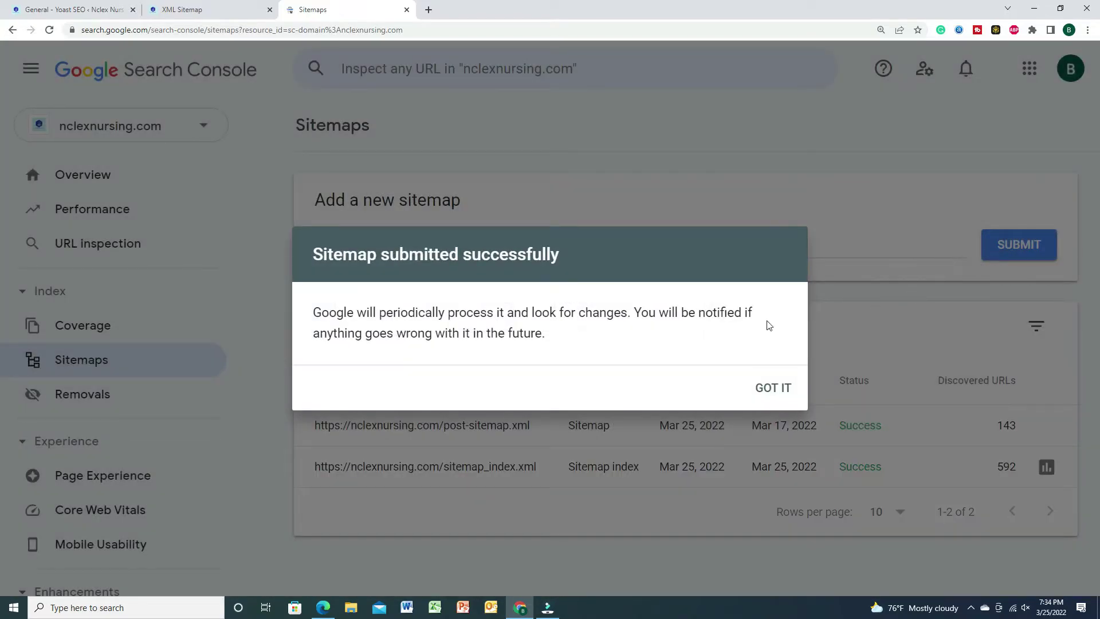
pyautogui.click(786, 397)
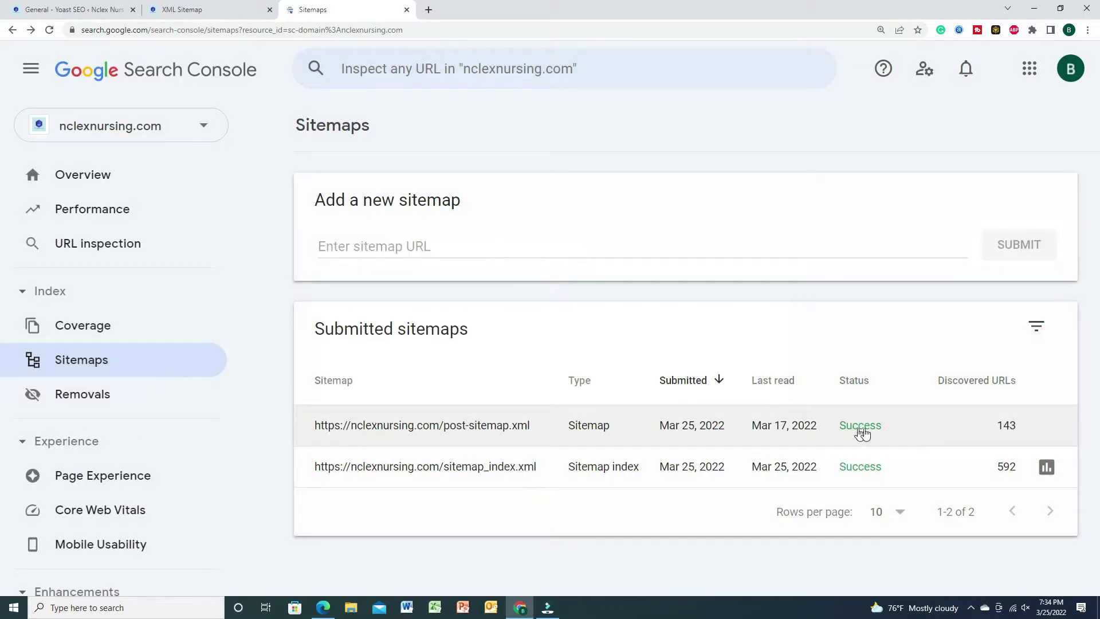
# Step: Copy the page-sitemap.xml link address from the sitemap index and submit it as a new sitemap in Search Console
pyautogui.click(190, 12)
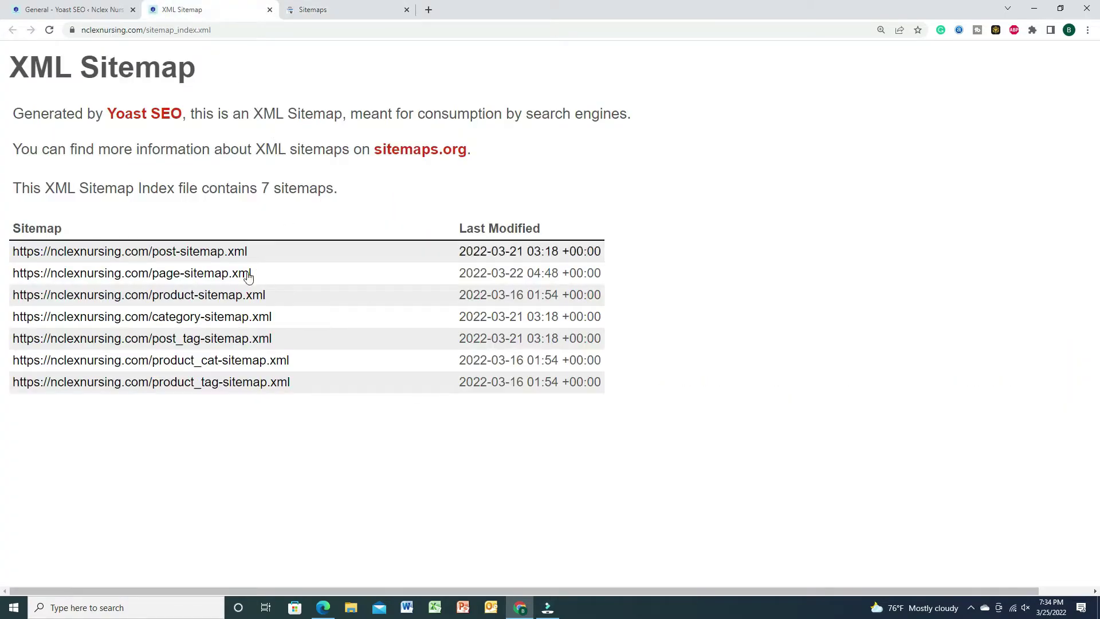
pyautogui.rightClick(224, 274)
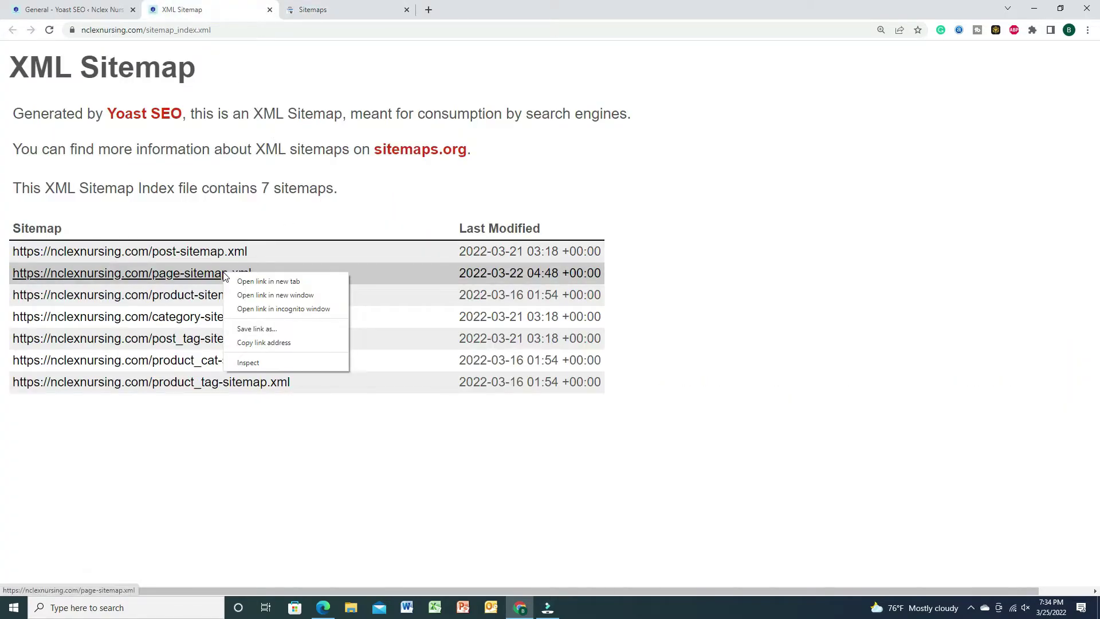
pyautogui.click(263, 343)
pyautogui.click(328, 11)
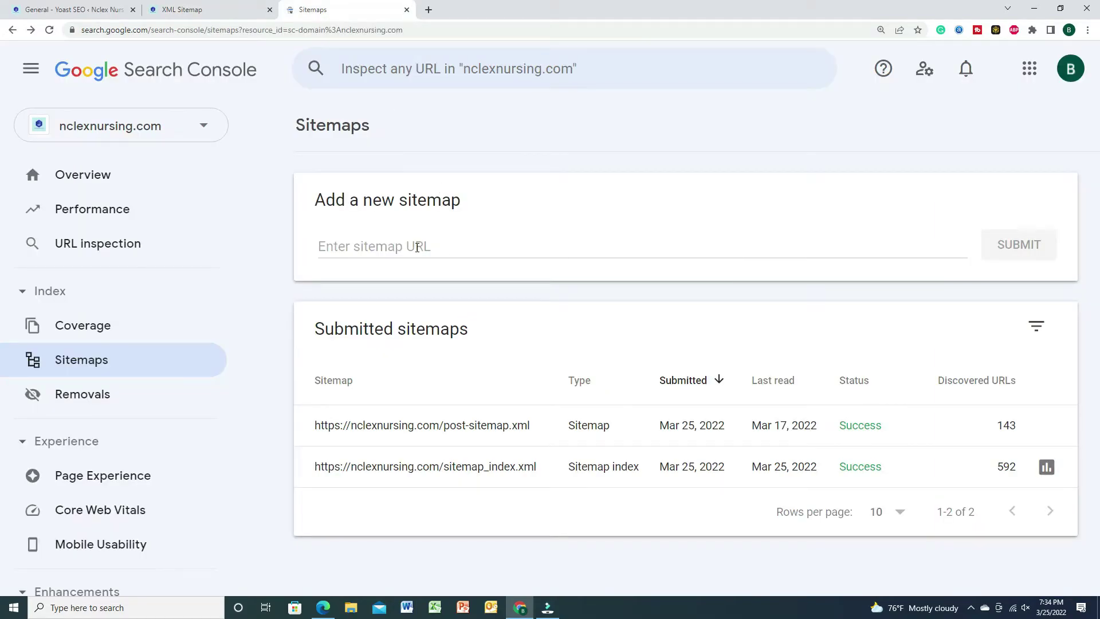
pyautogui.rightClick(417, 247)
pyautogui.click(453, 337)
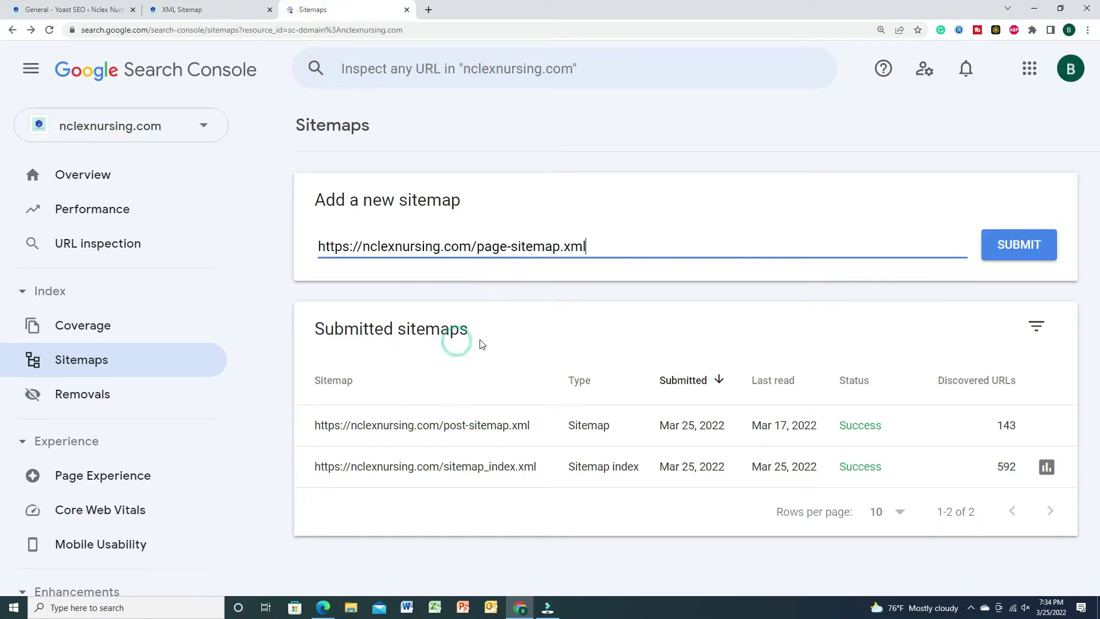
pyautogui.click(988, 249)
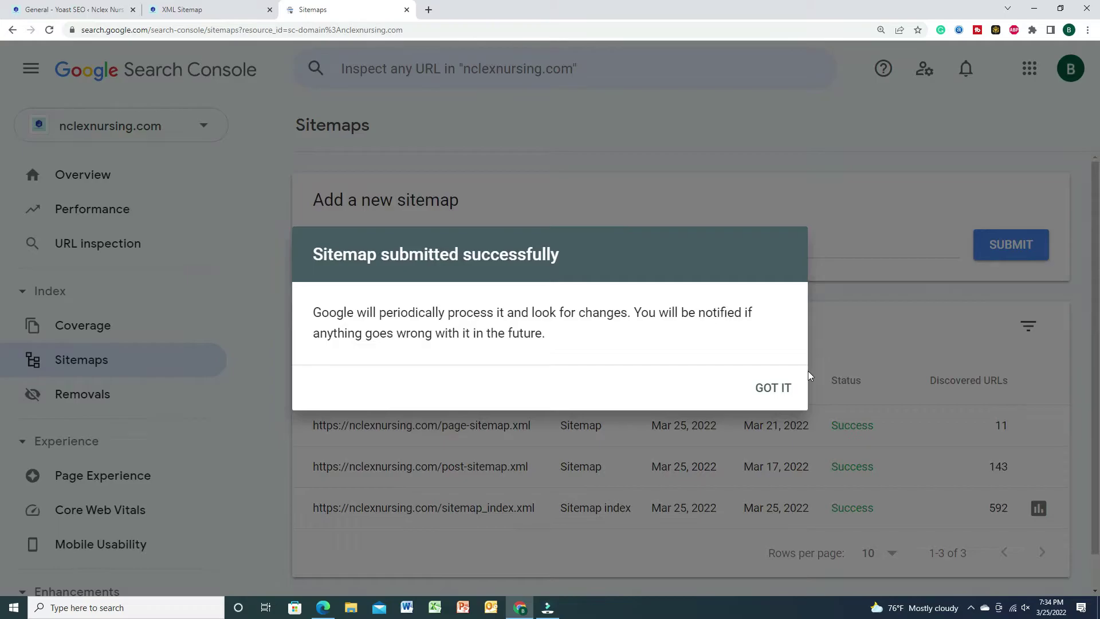
pyautogui.click(780, 393)
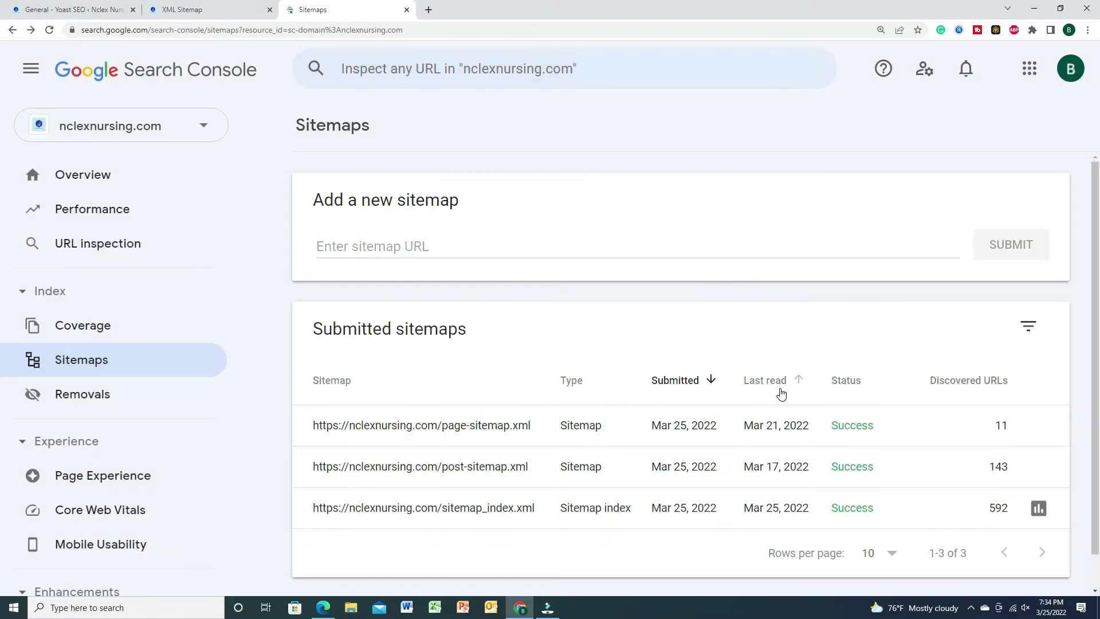
# Step: Copy the product-sitemap.xml link address from the sitemap index and submit it as a new sitemap in Search Console
pyautogui.click(213, 9)
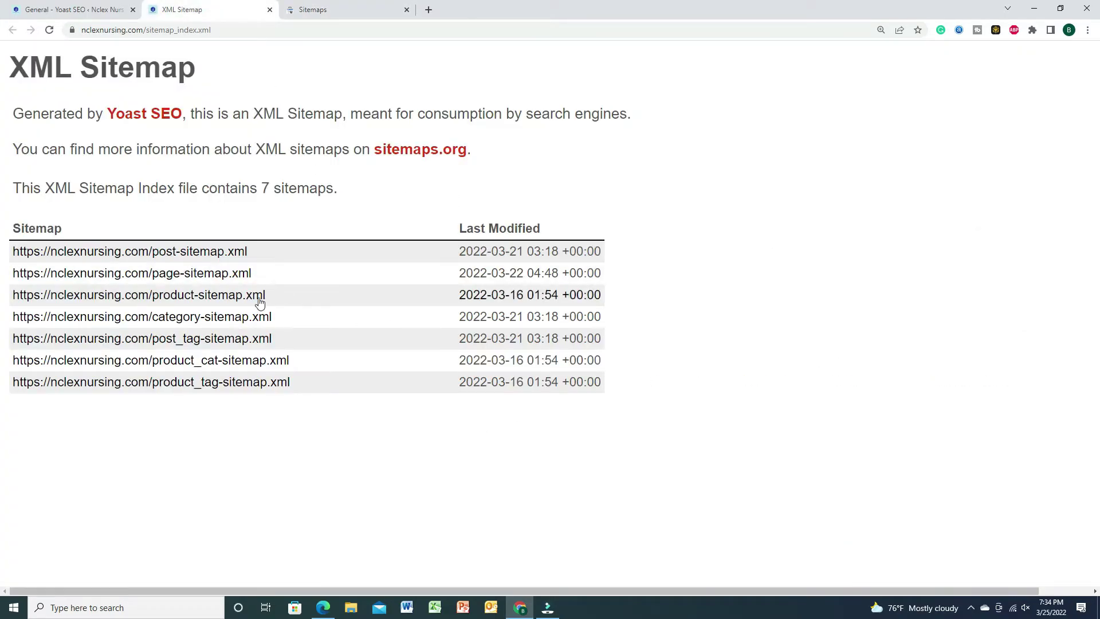
pyautogui.rightClick(248, 302)
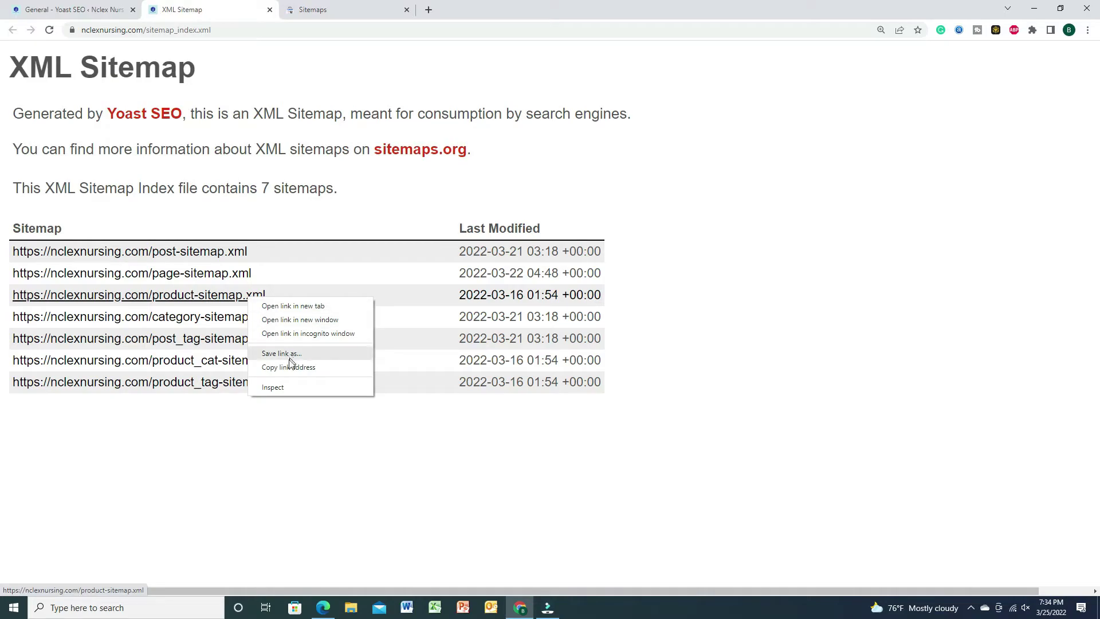
pyautogui.click(290, 367)
pyautogui.click(301, 8)
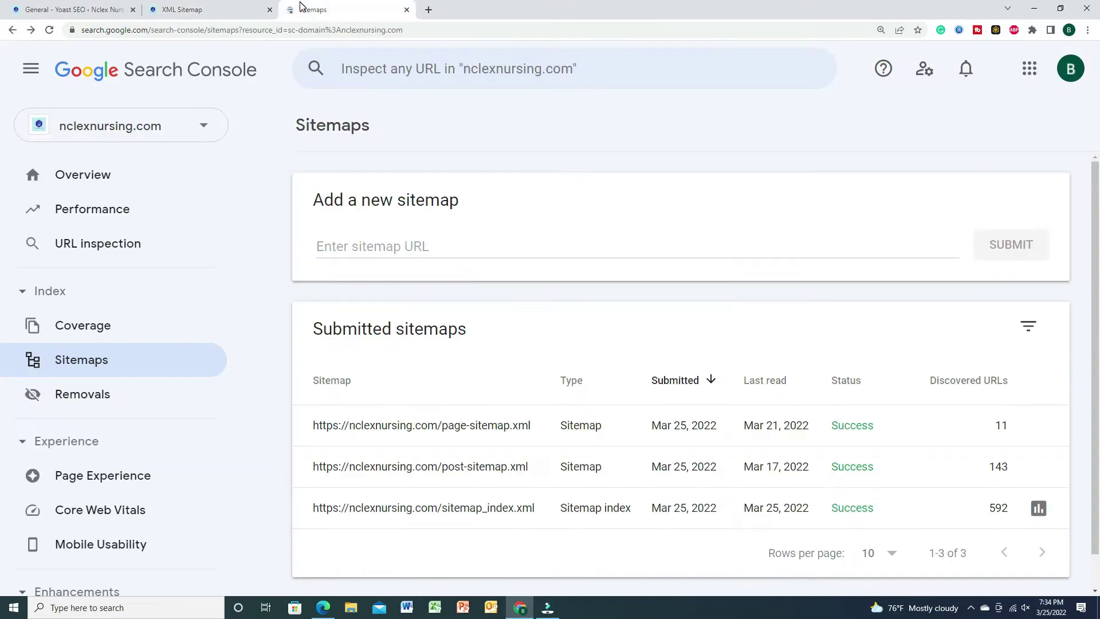
pyautogui.rightClick(412, 239)
pyautogui.click(461, 324)
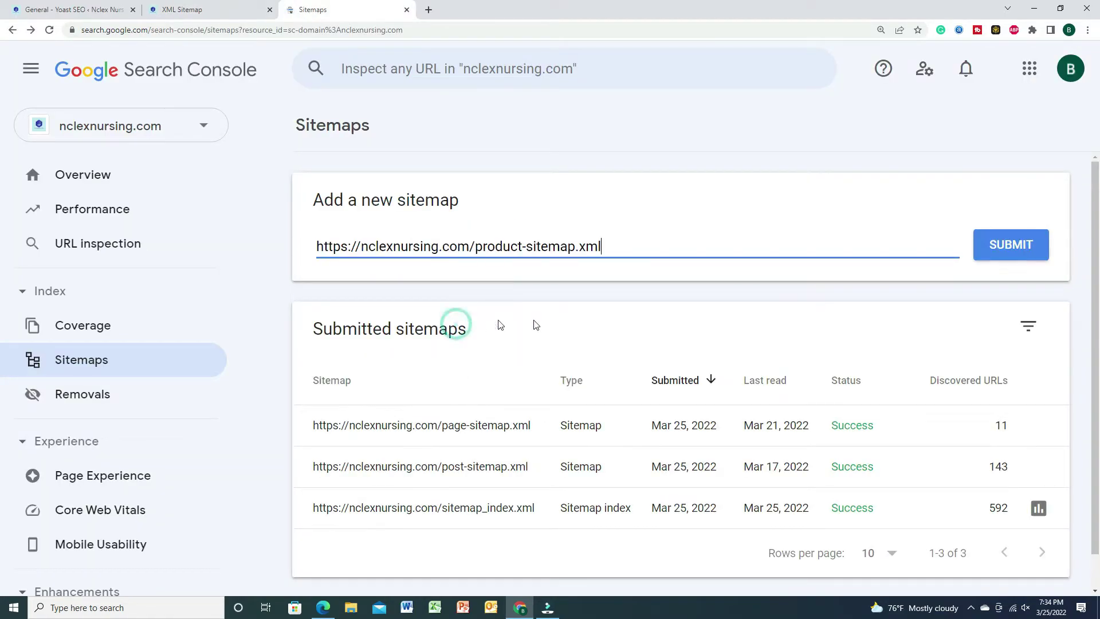
pyautogui.click(1005, 252)
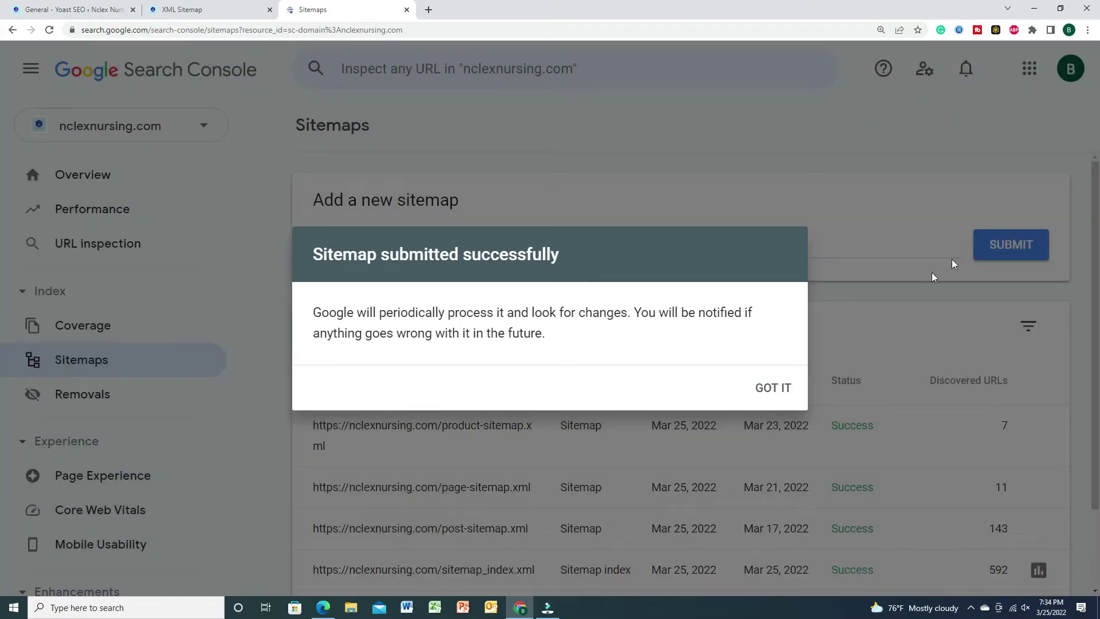
pyautogui.click(774, 386)
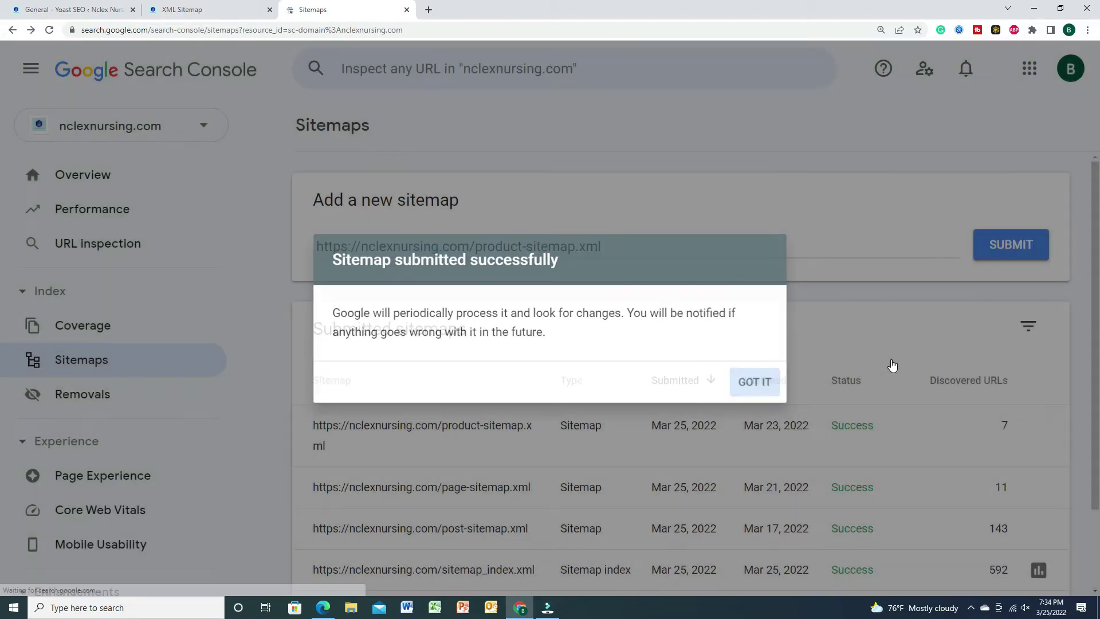
# Step: Copy the category-sitemap.xml link address from the sitemap index and submit it as a new sitemap in Search Console
pyautogui.scroll(-1, 890, 365)
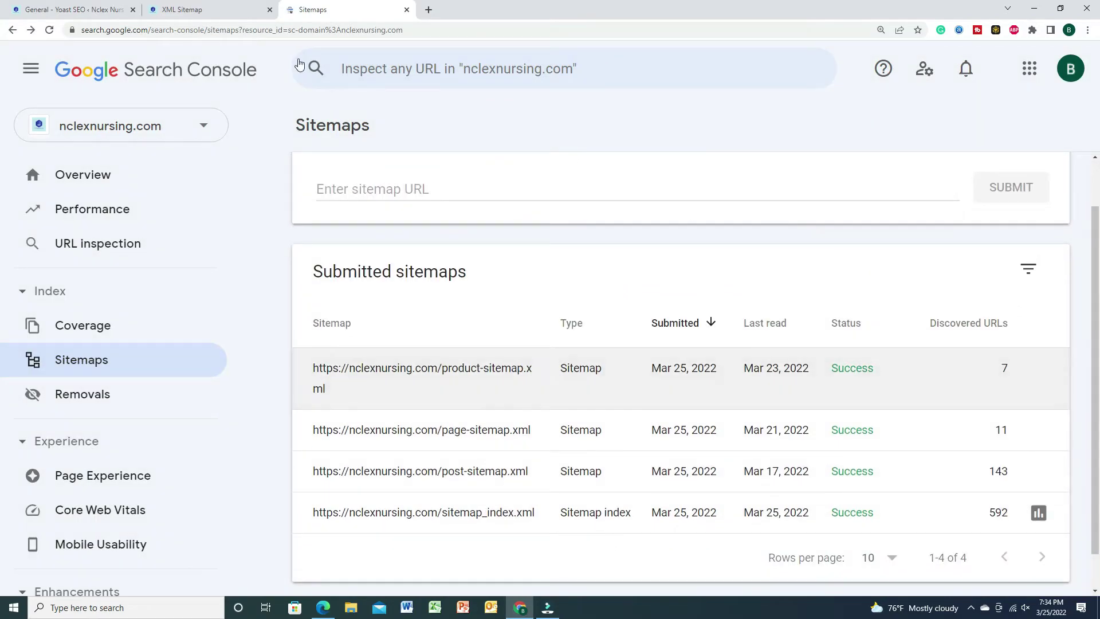
pyautogui.click(204, 10)
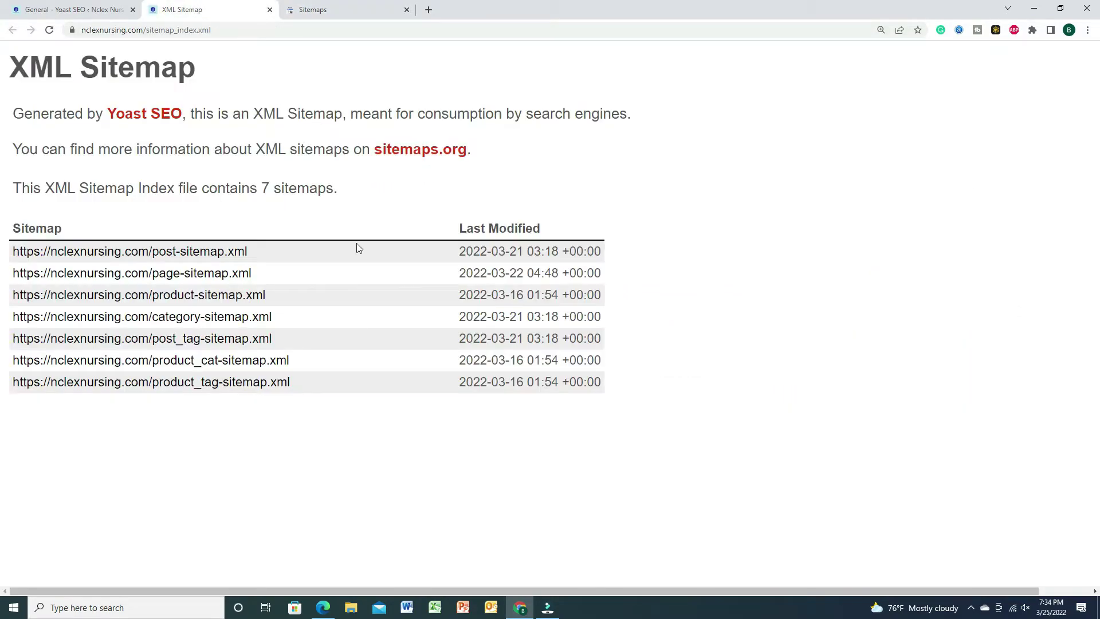
pyautogui.rightClick(230, 317)
pyautogui.click(268, 382)
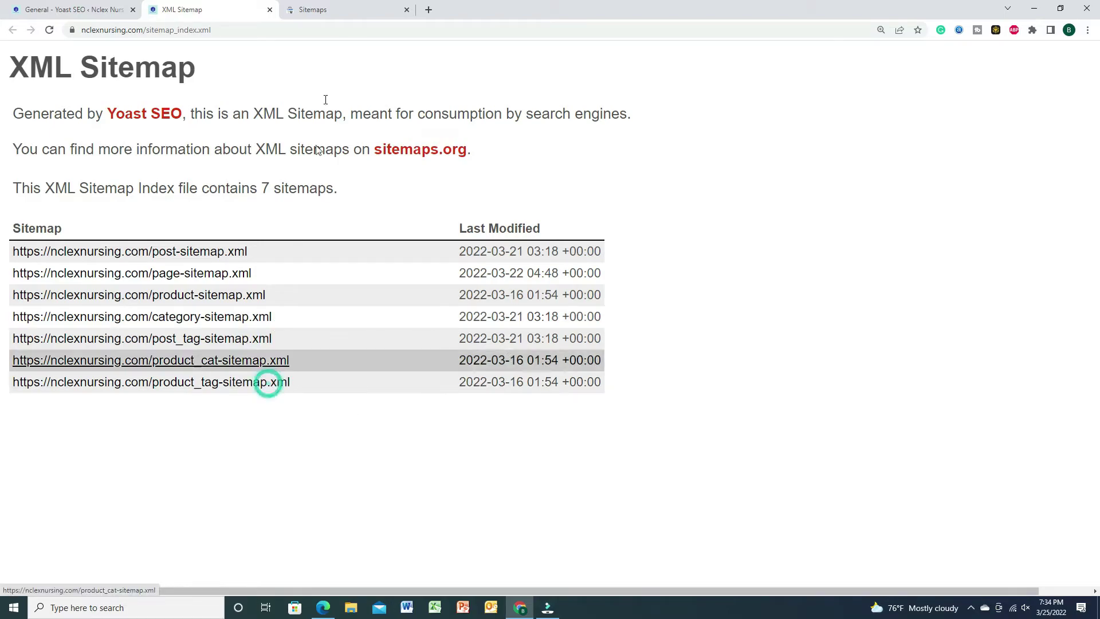
pyautogui.click(331, 9)
pyautogui.click(388, 188)
pyautogui.rightClick(388, 188)
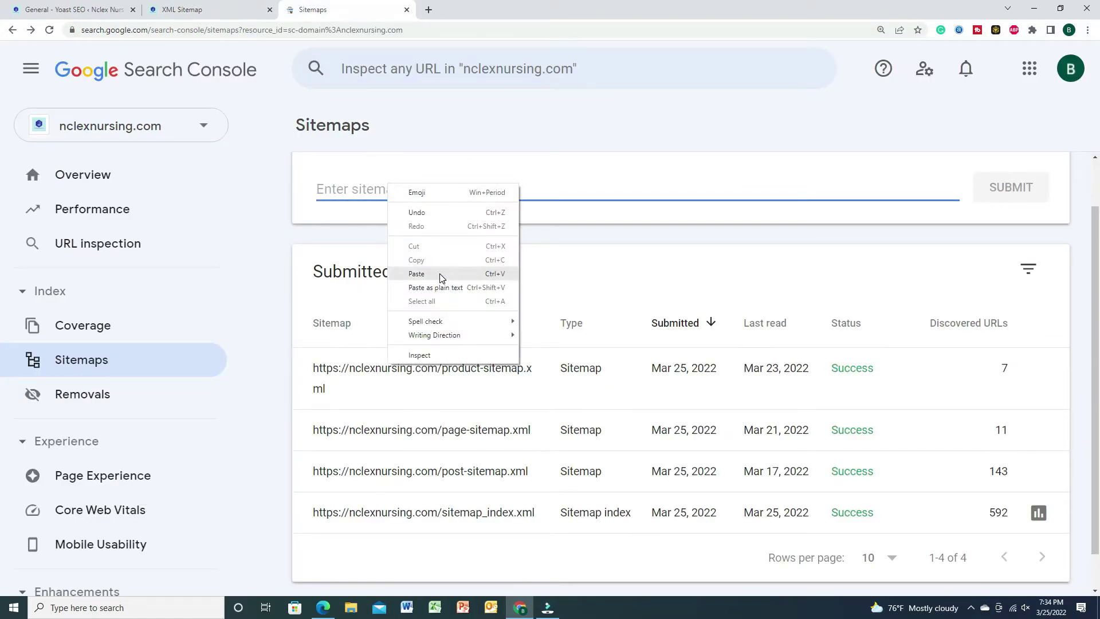
pyautogui.click(438, 272)
pyautogui.click(1003, 203)
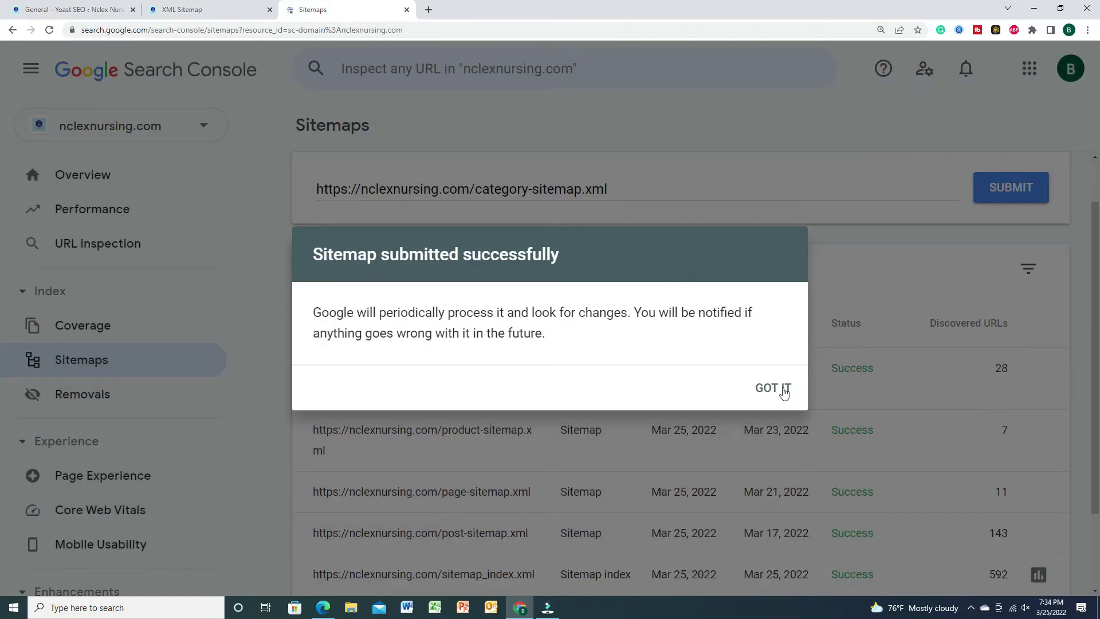
pyautogui.click(780, 389)
# Step: Copy the post_tag-sitemap.xml link address from the XML sitemap index and submit it as a new sitemap in Search Console
pyautogui.scroll(-2, 827, 353)
pyautogui.scroll(1, 827, 354)
pyautogui.scroll(1, 829, 355)
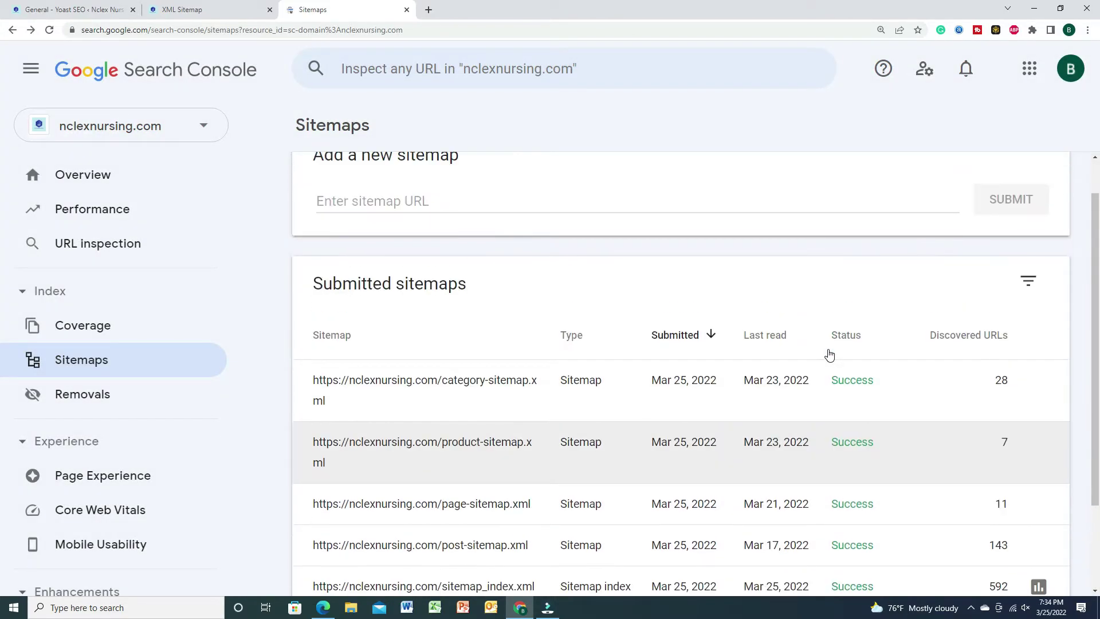
pyautogui.click(217, 12)
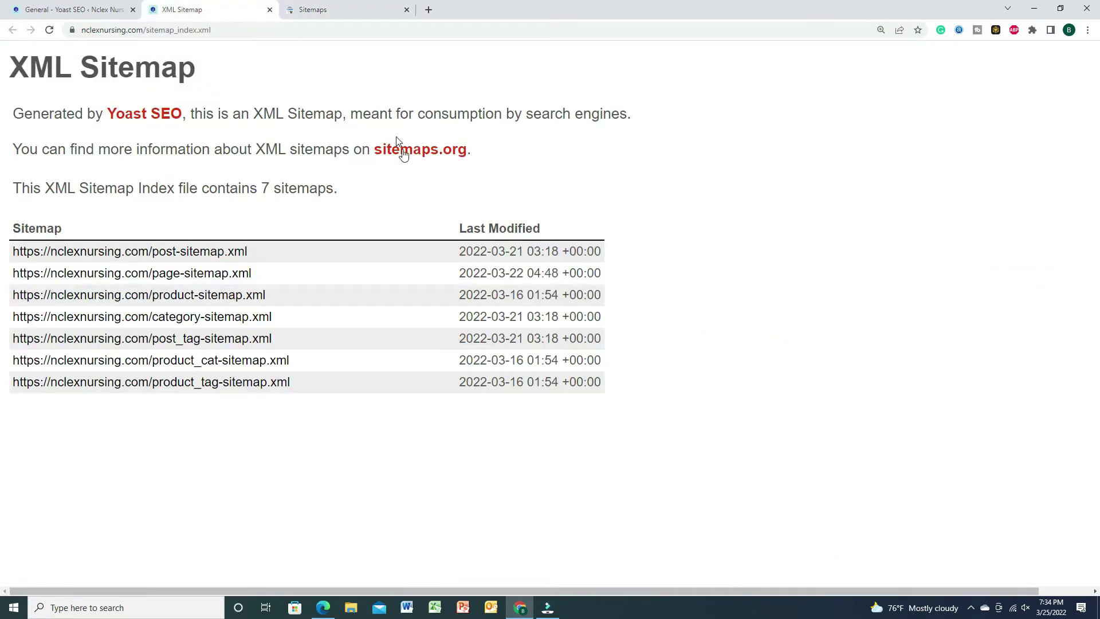
pyautogui.rightClick(252, 340)
pyautogui.click(289, 408)
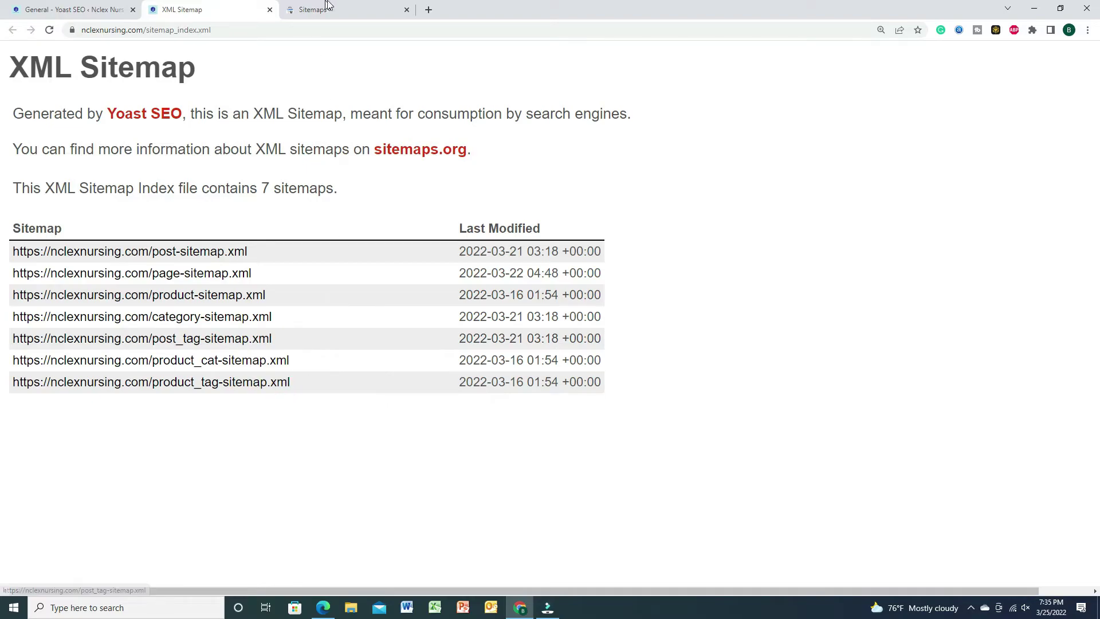
pyautogui.click(327, 9)
pyautogui.rightClick(453, 192)
pyautogui.click(470, 284)
pyautogui.click(989, 205)
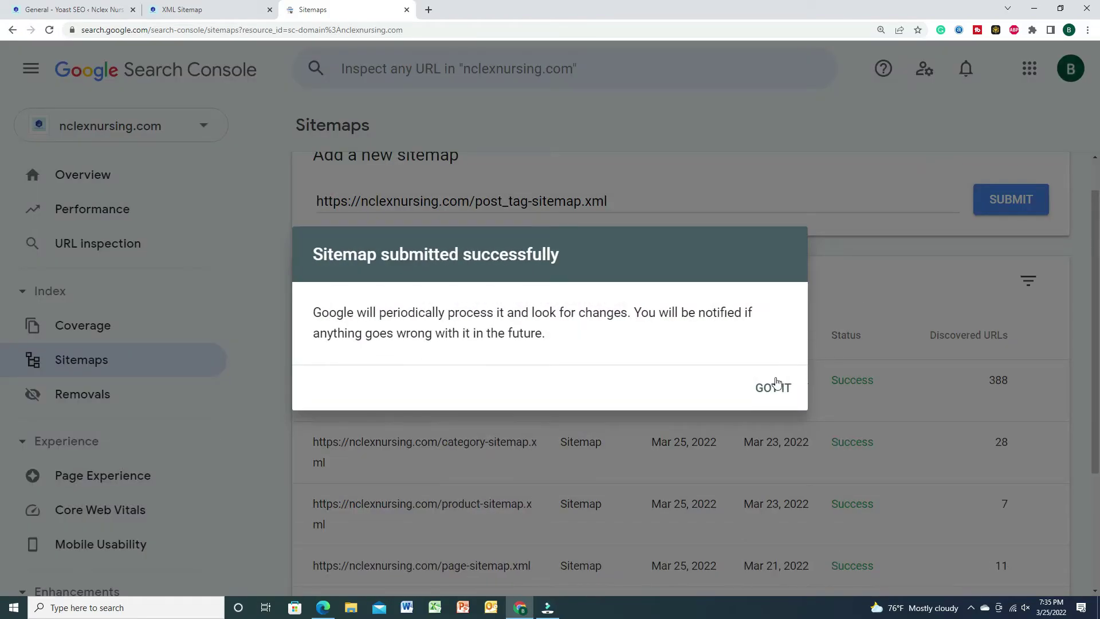
pyautogui.click(773, 388)
# Step: Copy the product_cat-sitemap.xml link address from the sitemap index and submit it as a new sitemap in Search Console
pyautogui.click(216, 13)
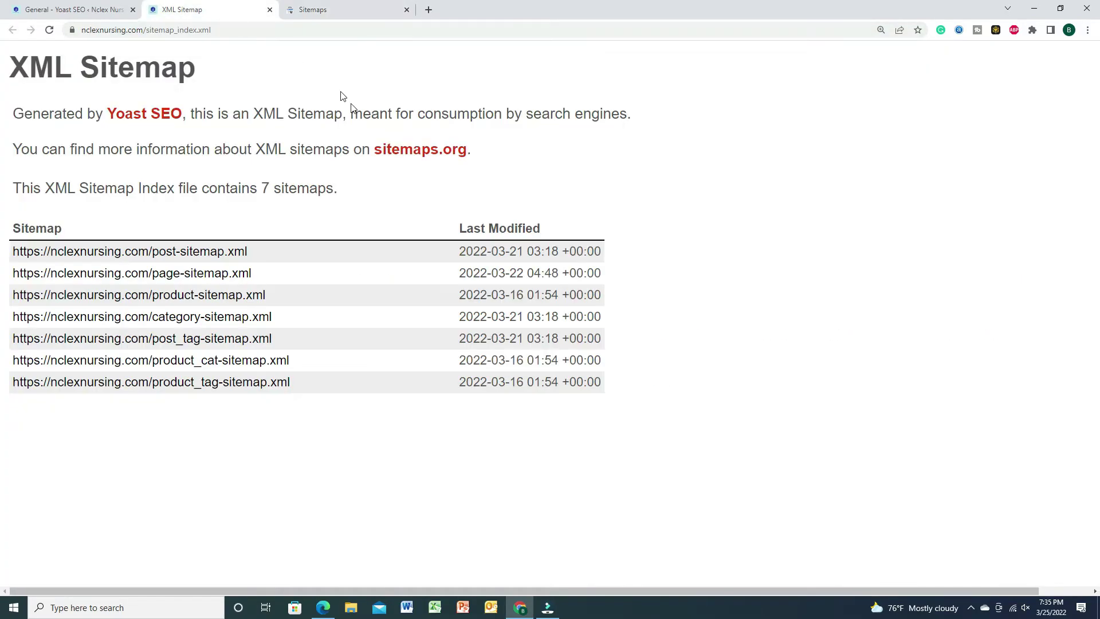
pyautogui.rightClick(251, 360)
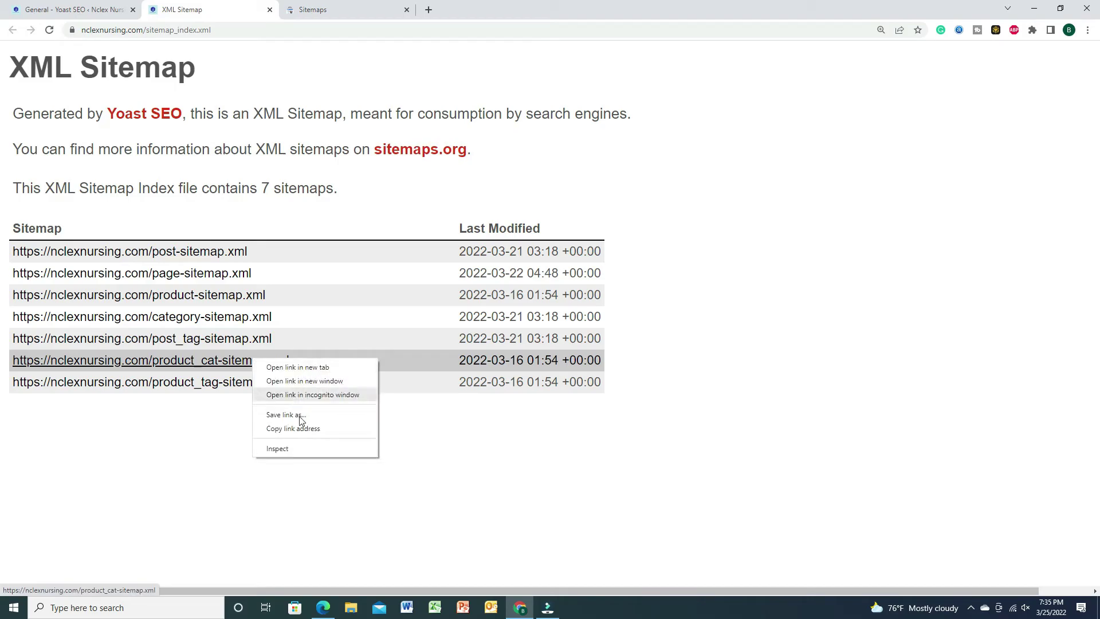
pyautogui.click(302, 429)
pyautogui.click(299, 9)
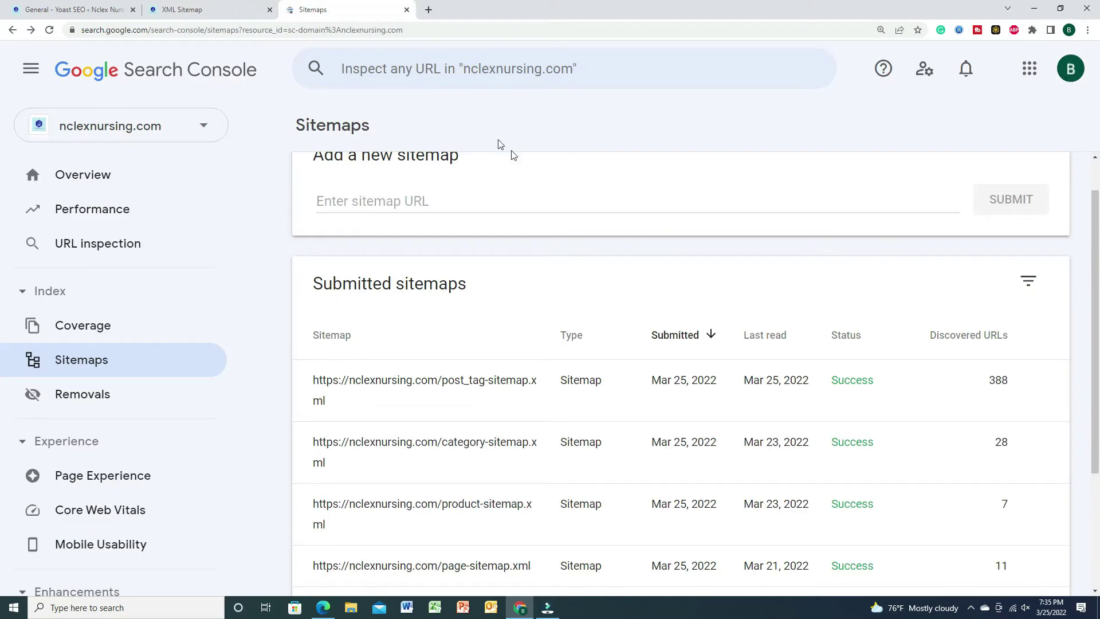
pyautogui.rightClick(441, 202)
pyautogui.click(487, 290)
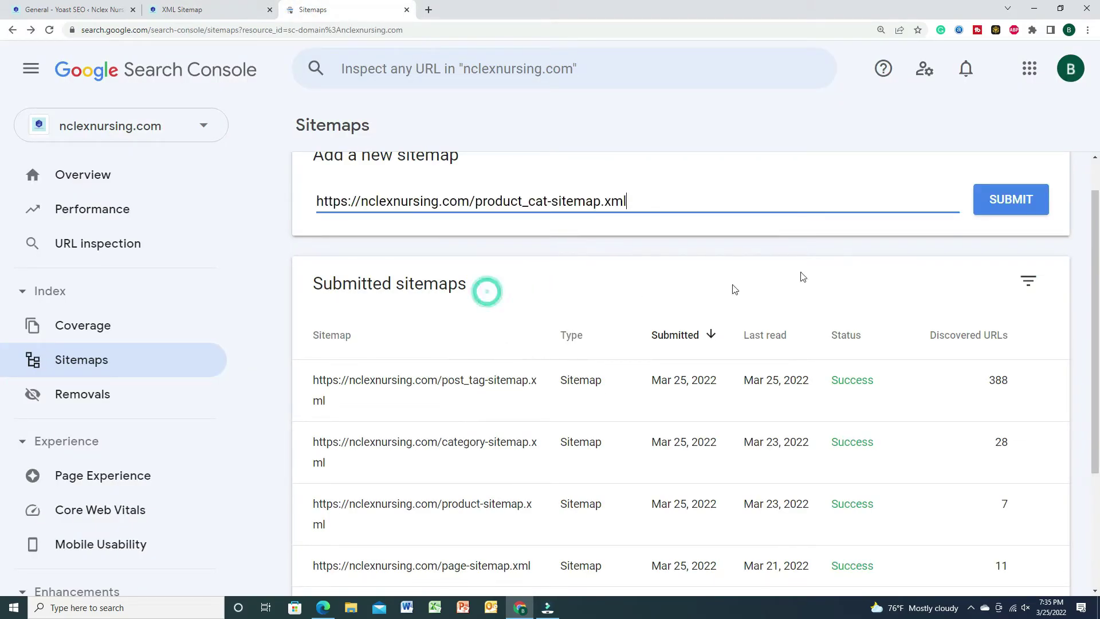
pyautogui.click(1011, 201)
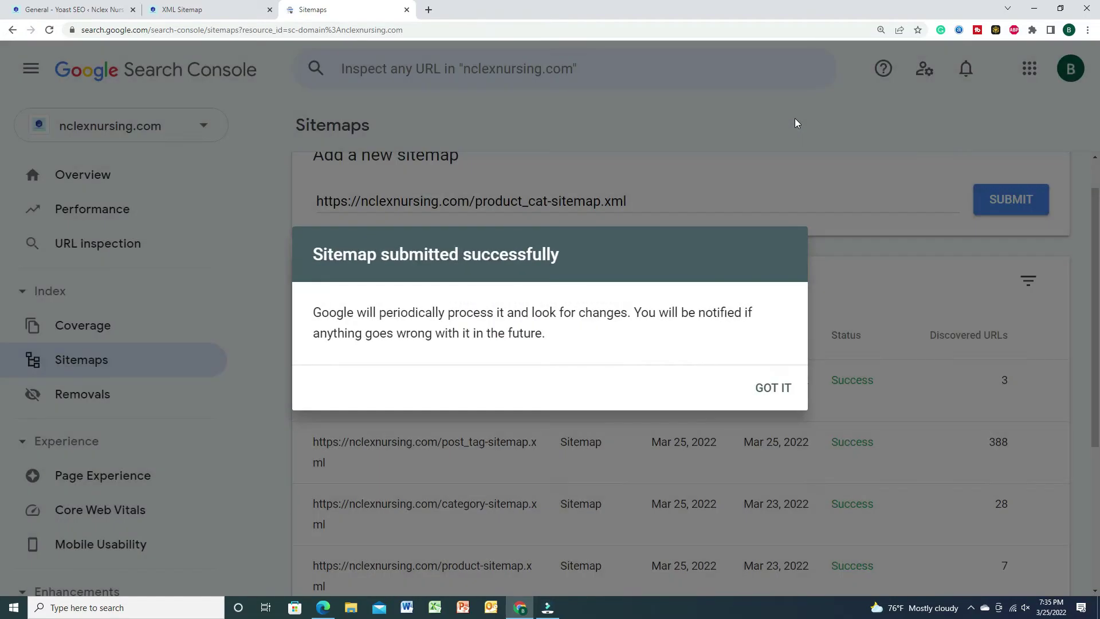
pyautogui.click(759, 389)
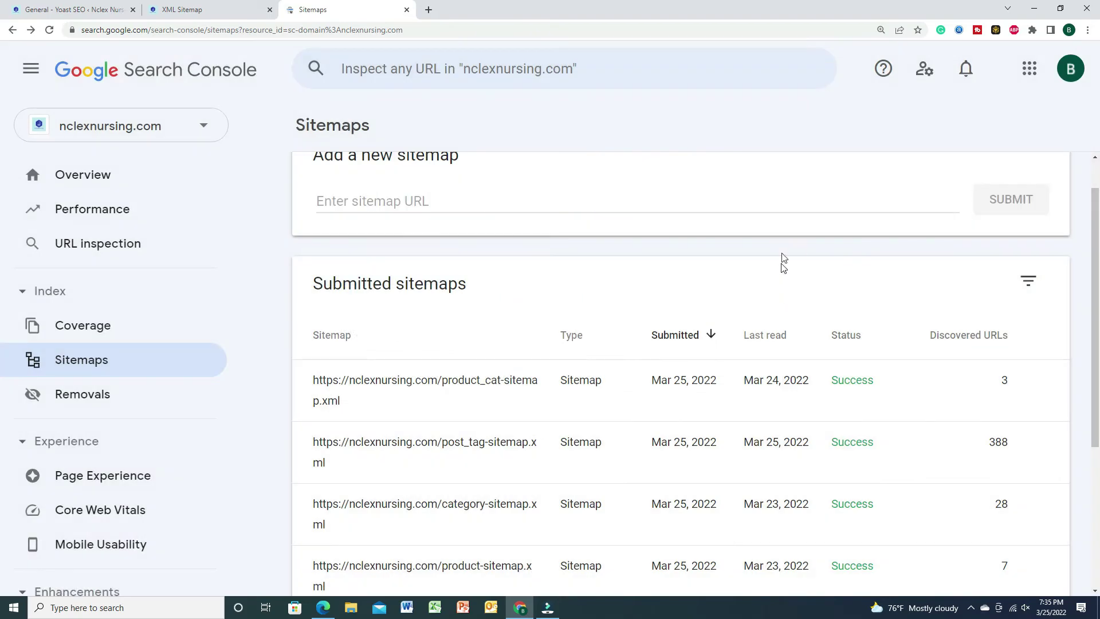
# Step: Copy the product_tag-sitemap.xml link address from the sitemap index and submit it as a new sitemap in Search Console
pyautogui.click(247, 16)
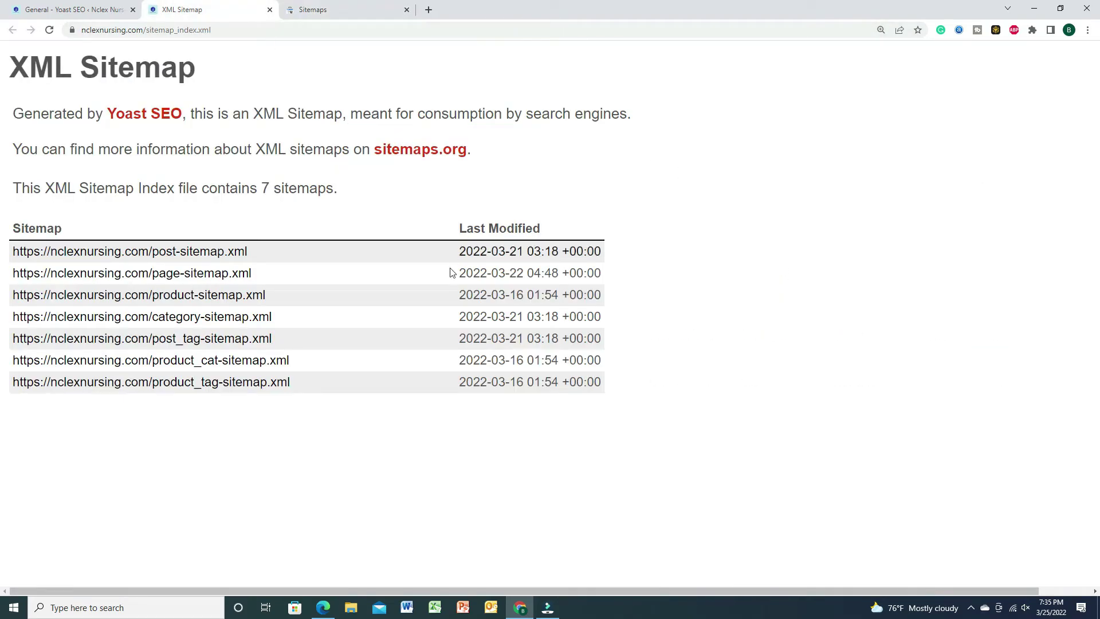
pyautogui.rightClick(214, 391)
pyautogui.click(248, 457)
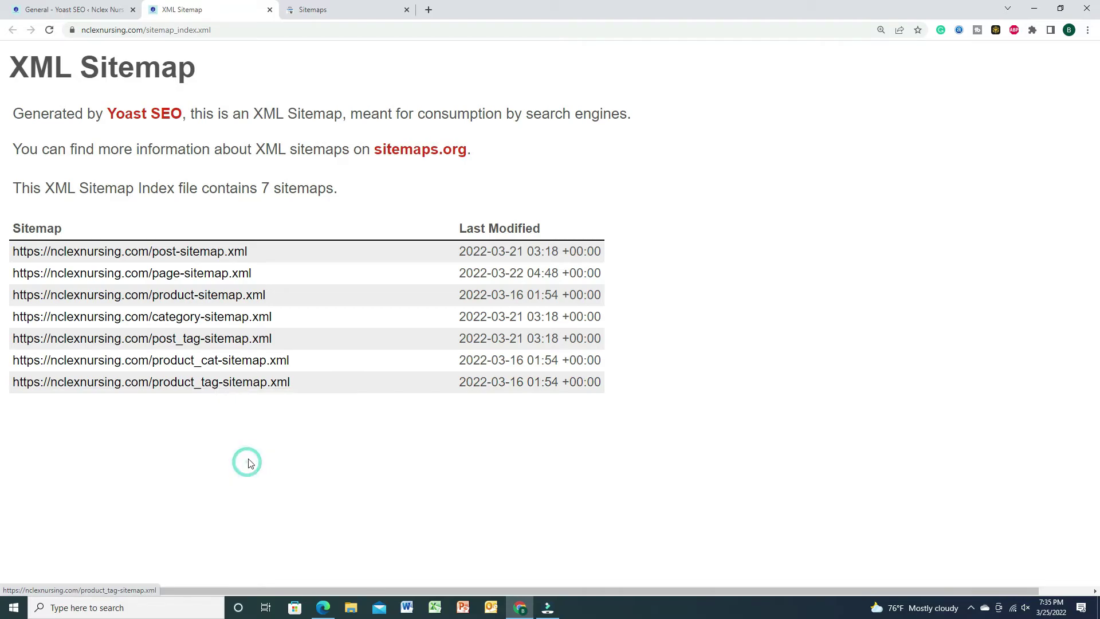
pyautogui.click(346, 12)
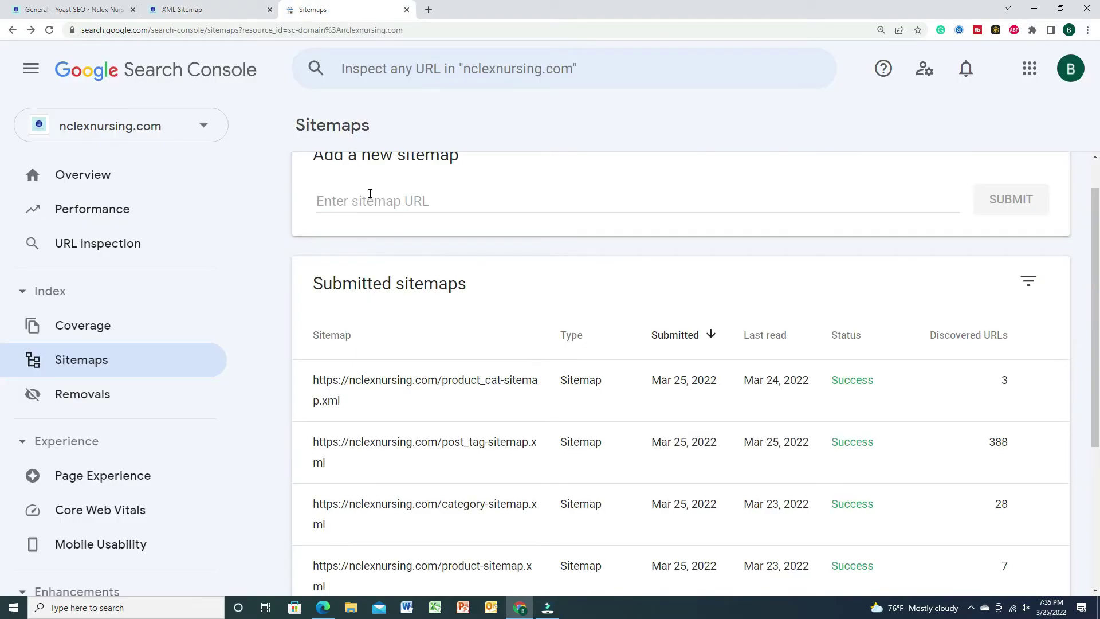
pyautogui.rightClick(371, 198)
pyautogui.click(410, 285)
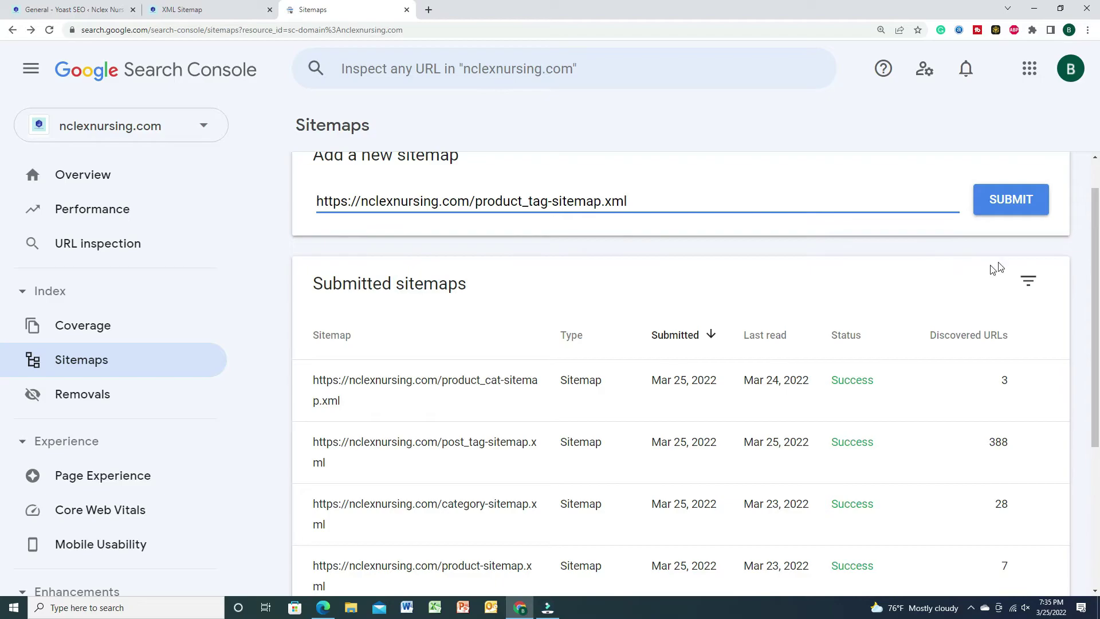
pyautogui.click(1034, 212)
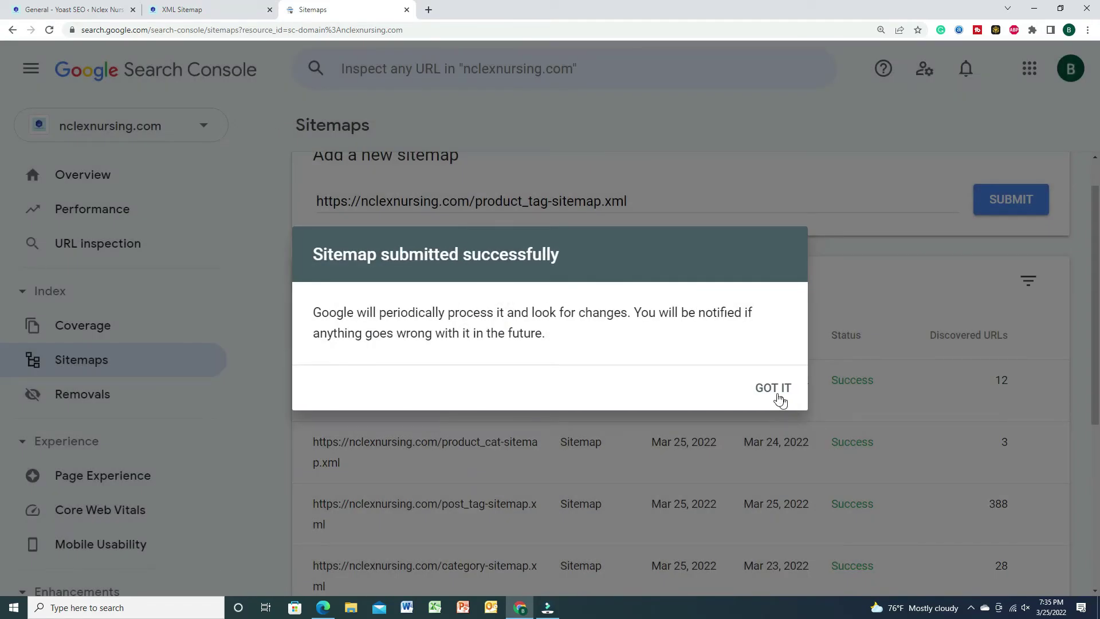
pyautogui.click(773, 387)
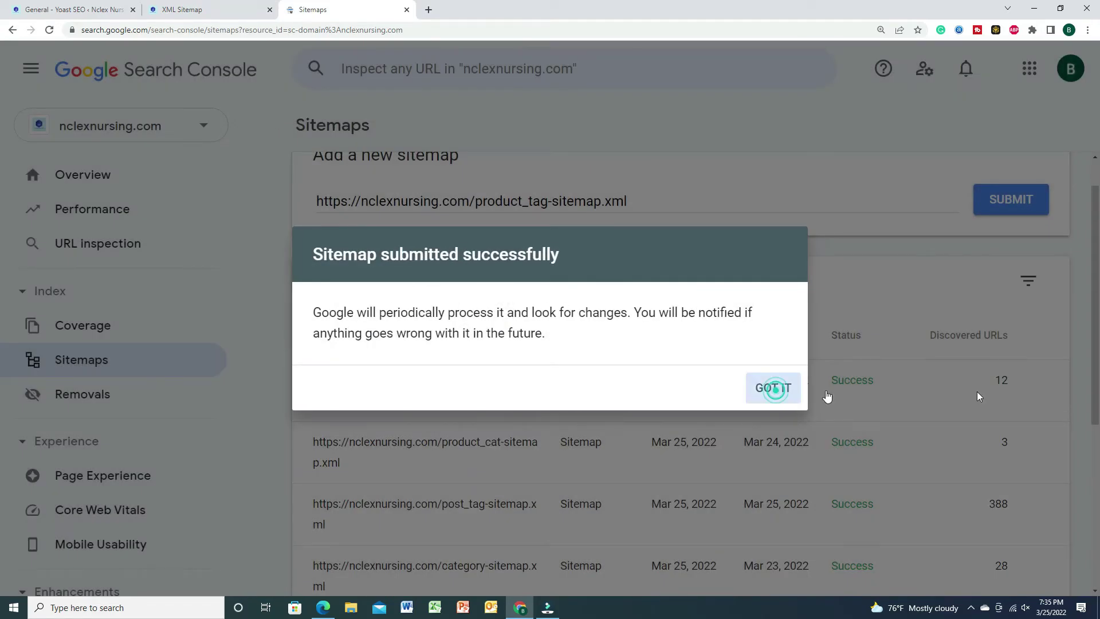
# Step: Review the status of every submitted sitemap in Search Console and compare the list with the Yoast SEO XML sitemap index
pyautogui.moveTo(1093, 327); pyautogui.dragTo(1097, 485)
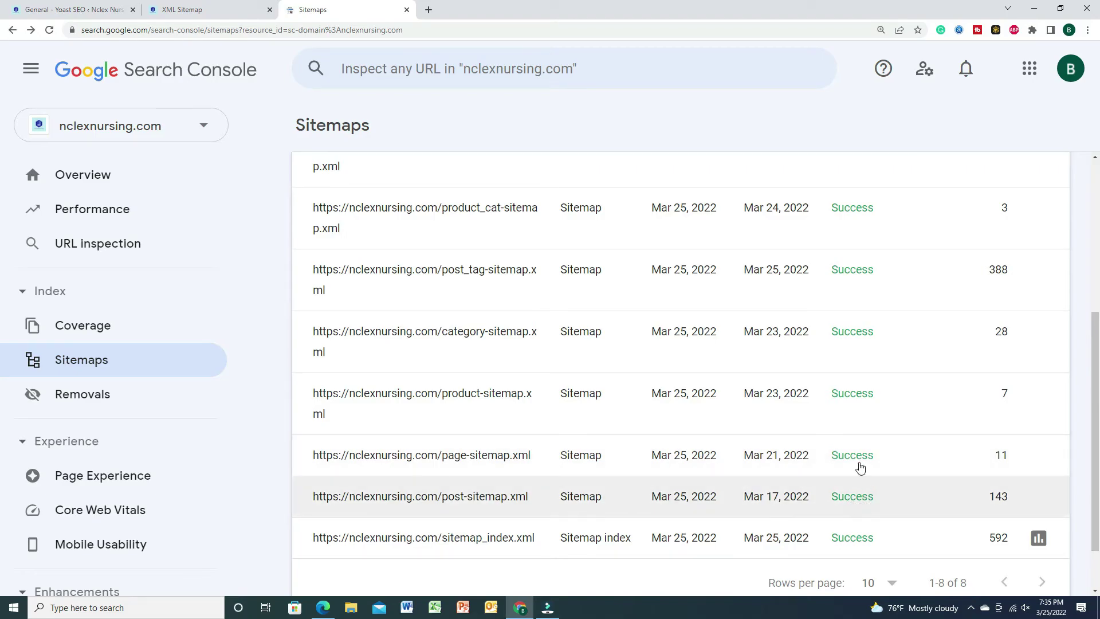
pyautogui.scroll(2, 834, 289)
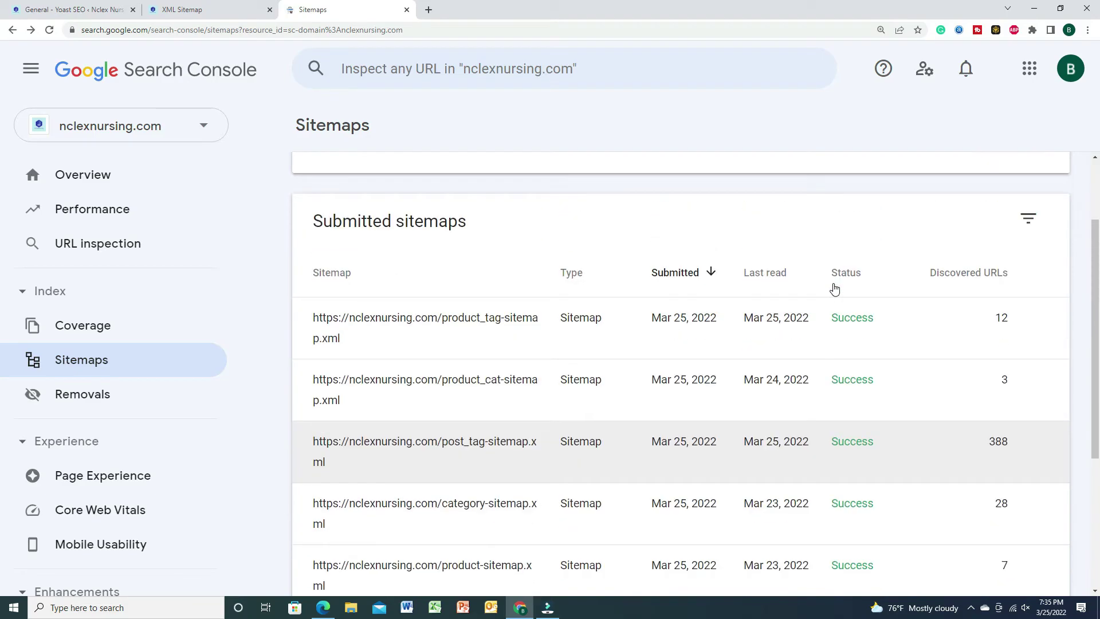
pyautogui.scroll(-3, 1094, 323)
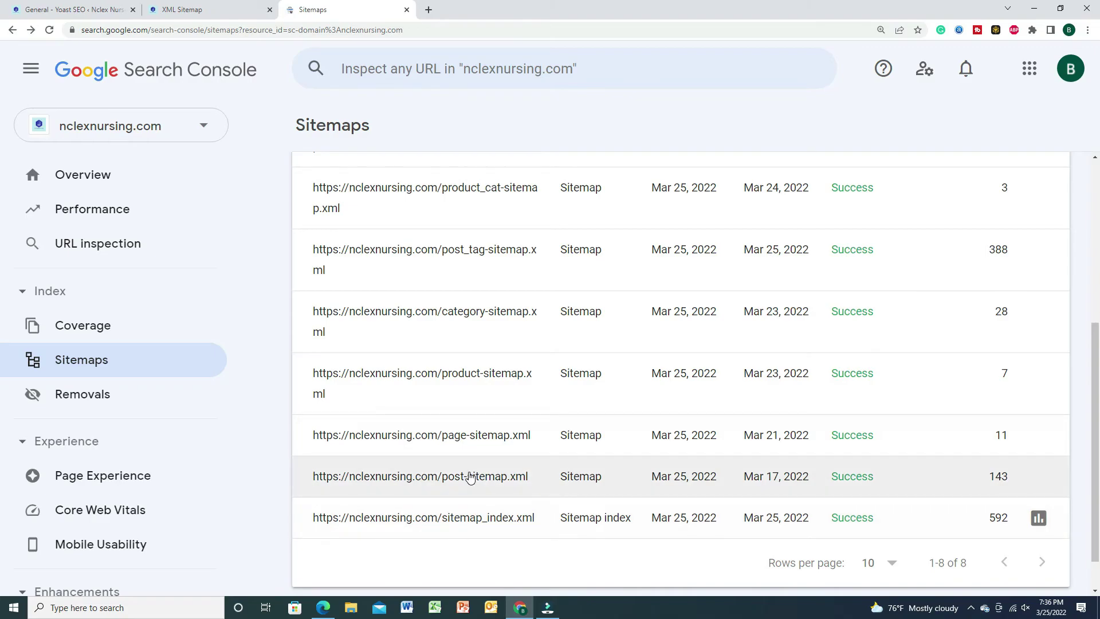
pyautogui.click(171, 12)
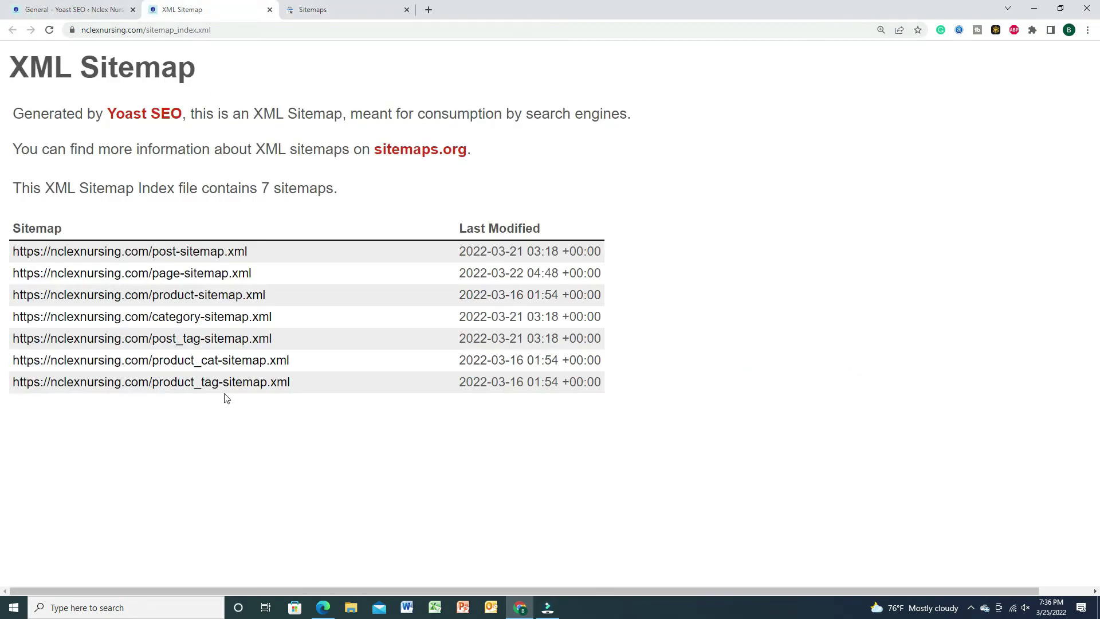
pyautogui.click(336, 15)
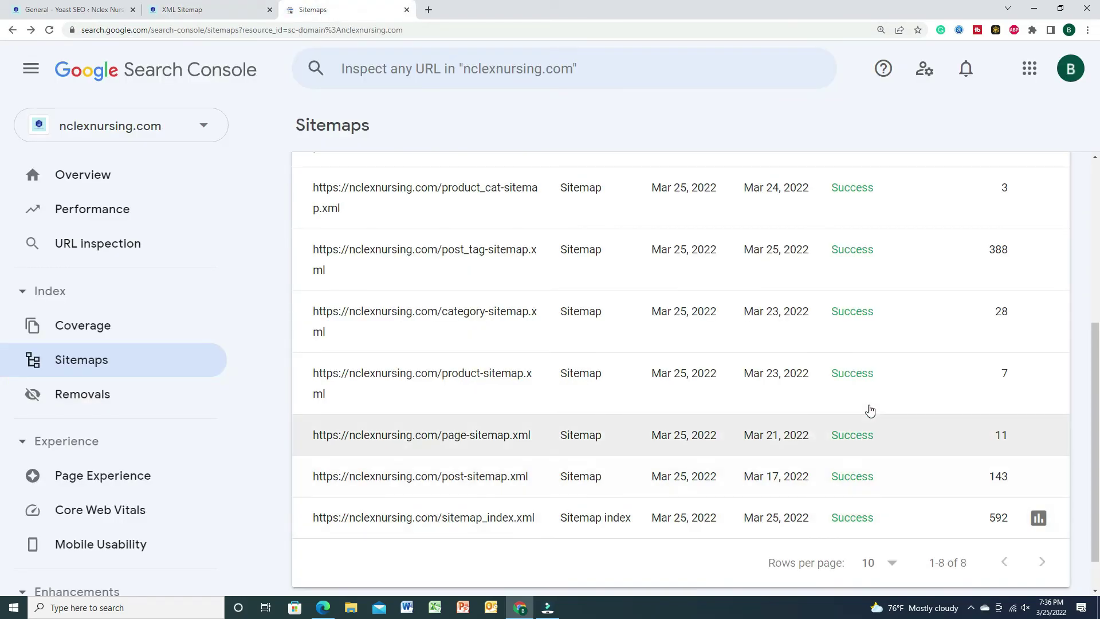
pyautogui.scroll(1, 870, 410)
pyautogui.scroll(5, 869, 411)
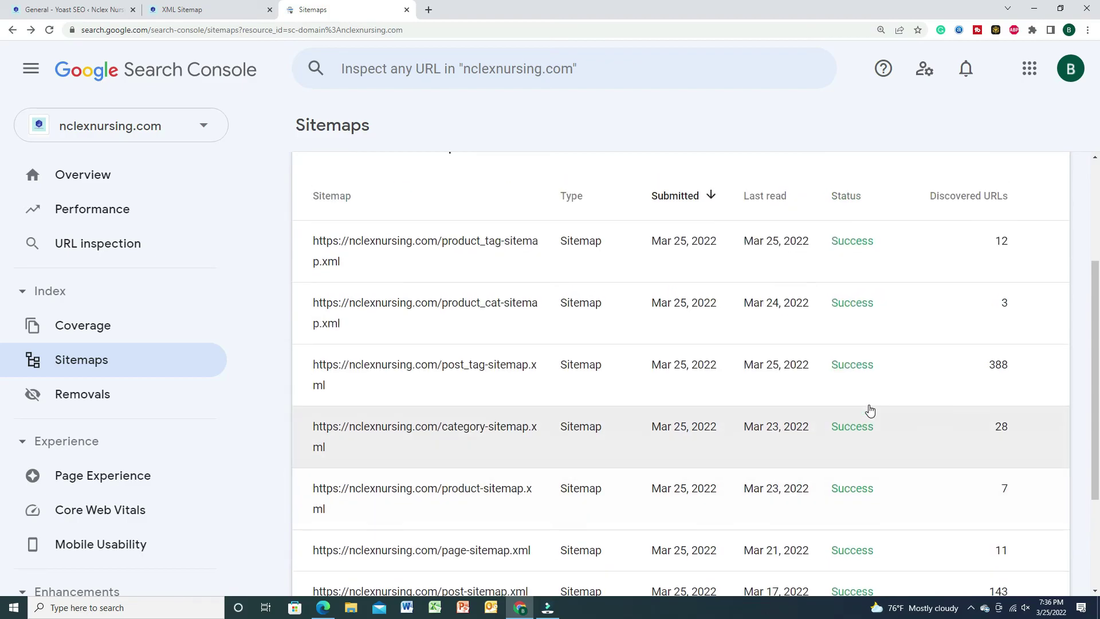
pyautogui.scroll(1, 870, 410)
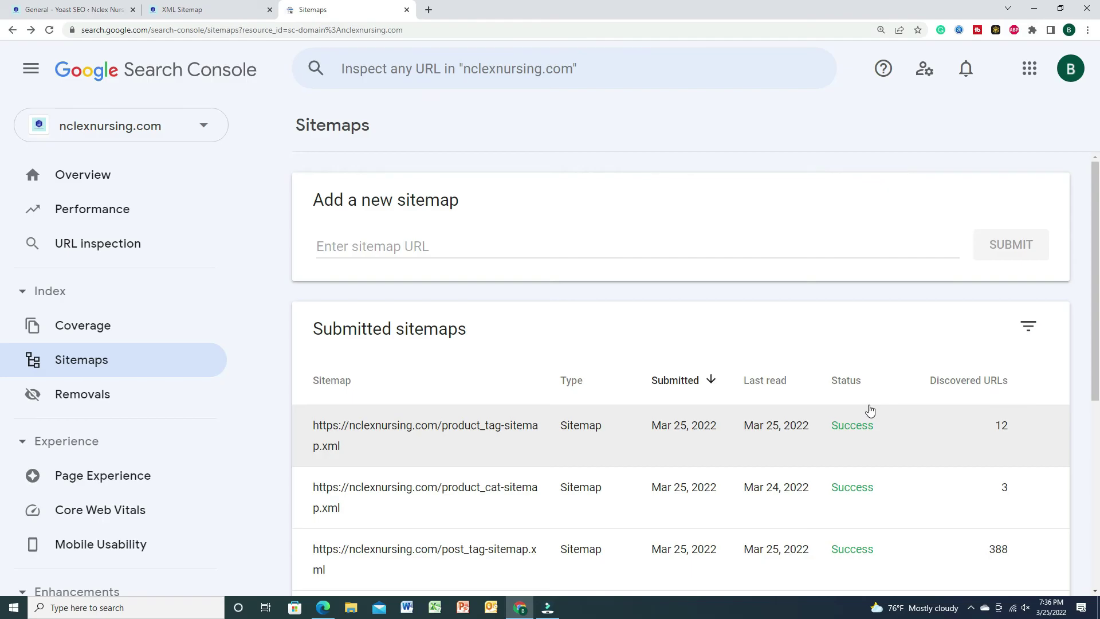
pyautogui.scroll(-5, 870, 410)
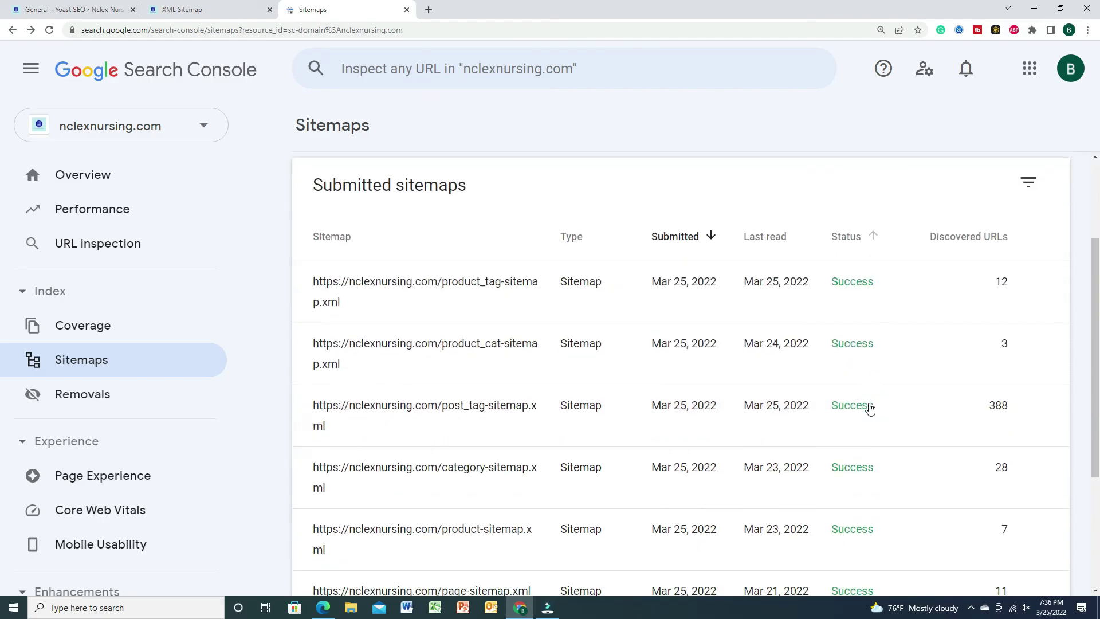